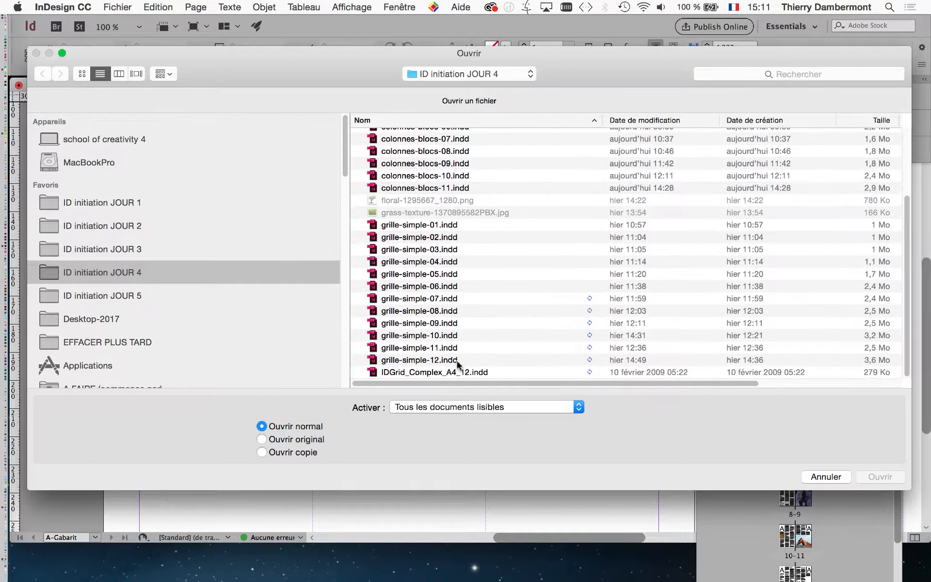
{"action": "left_click", "coordinate": [451, 360]}
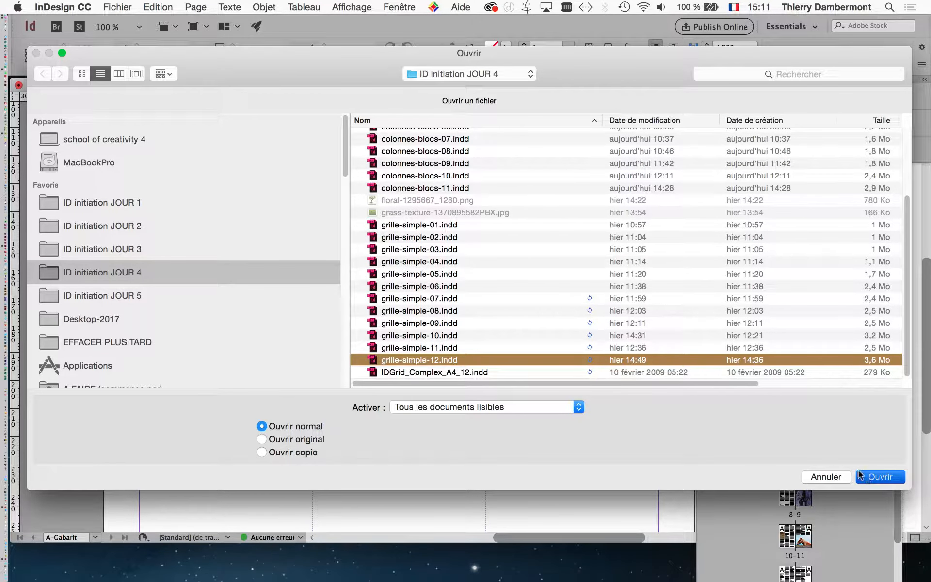
{"action": "key", "text": "Return"}
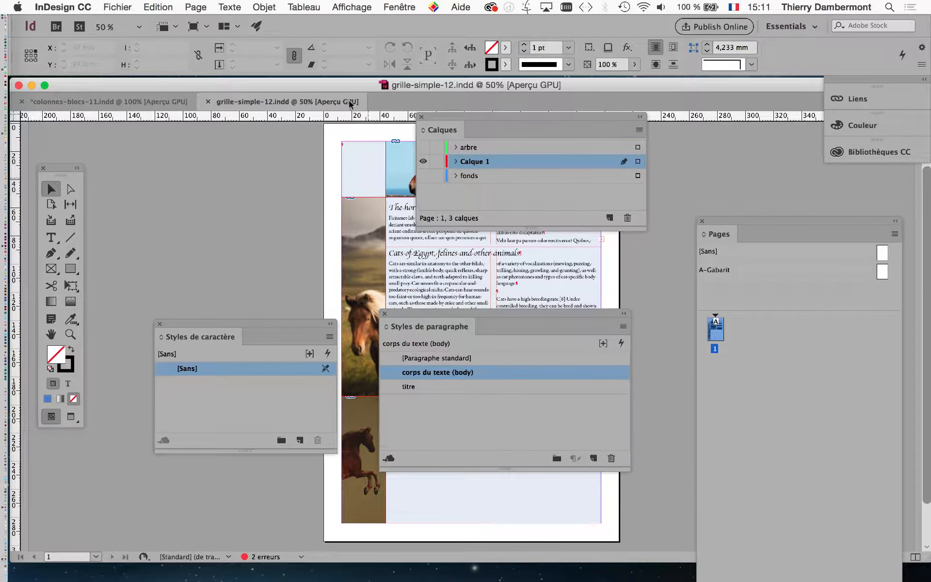
{"action": "left_click", "coordinate": [207, 102]}
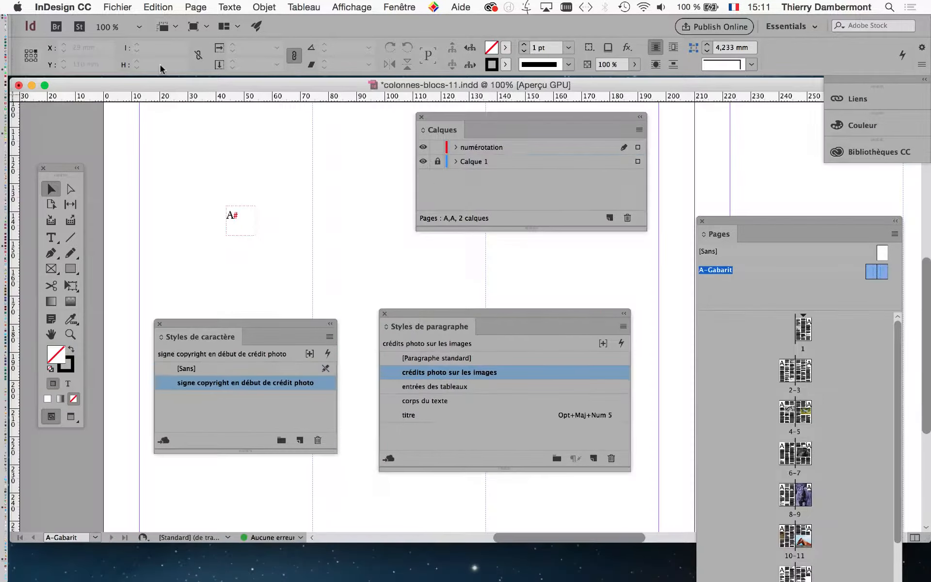
Step: Open effets-speciaux-04.indd from the ID initiation JOUR 3 folder
{"action": "left_click", "coordinate": [117, 7]}
{"action": "left_click", "coordinate": [127, 43]}
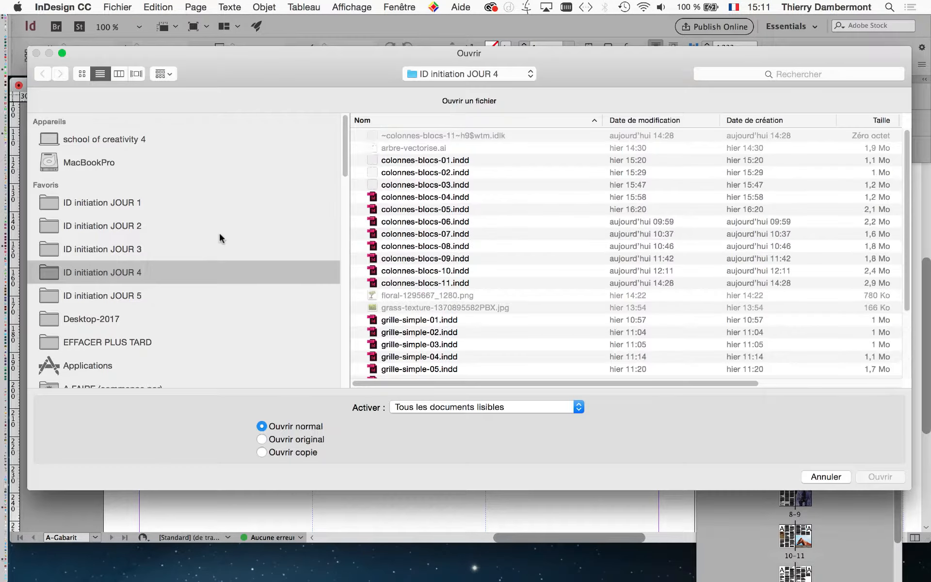
{"action": "left_click", "coordinate": [193, 250]}
{"action": "left_click", "coordinate": [449, 173]}
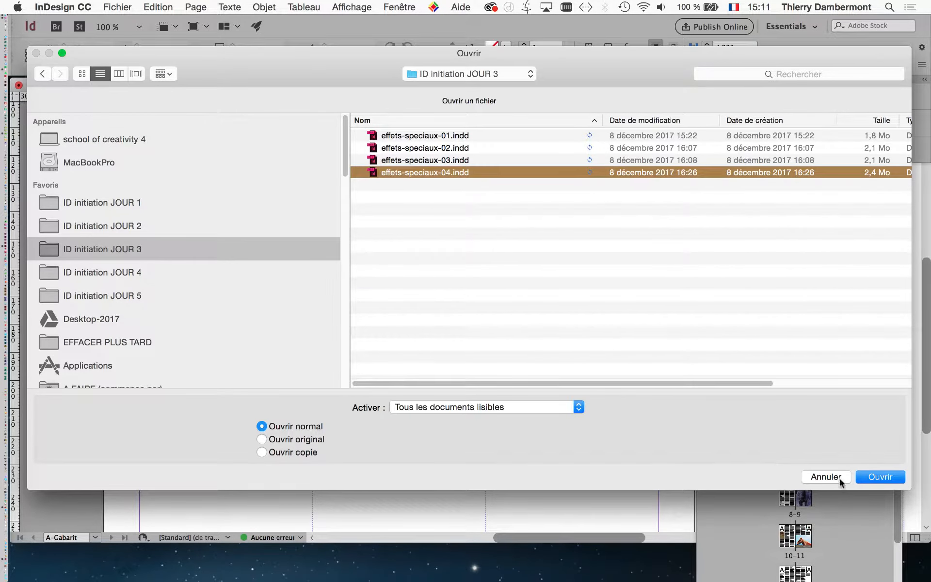
{"action": "key", "text": "Return"}
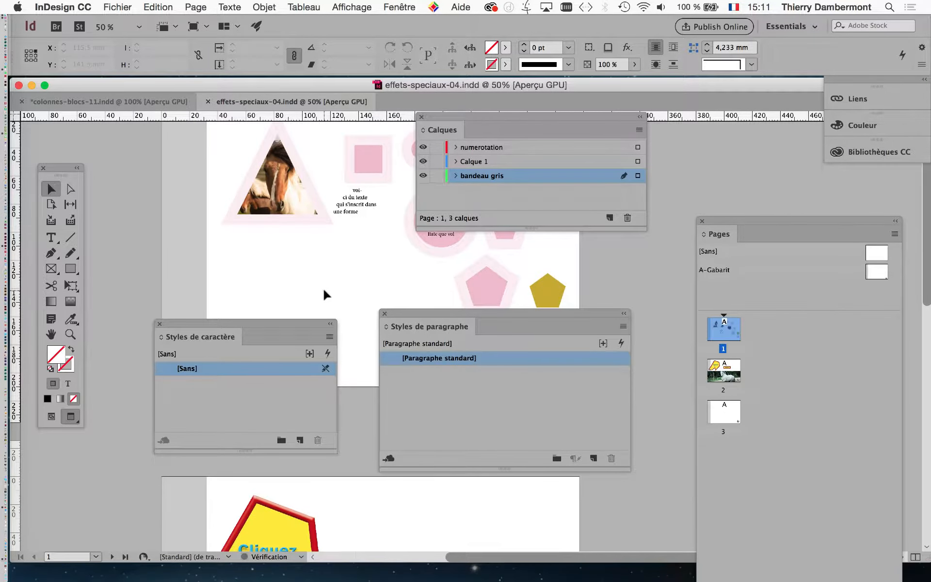
Step: Close the paragraph styles, layers and character styles panels to clear the workspace around the pages
{"action": "key", "text": "super+minus"}
{"action": "key", "text": "super+minus"}
{"action": "left_click", "coordinate": [384, 313]}
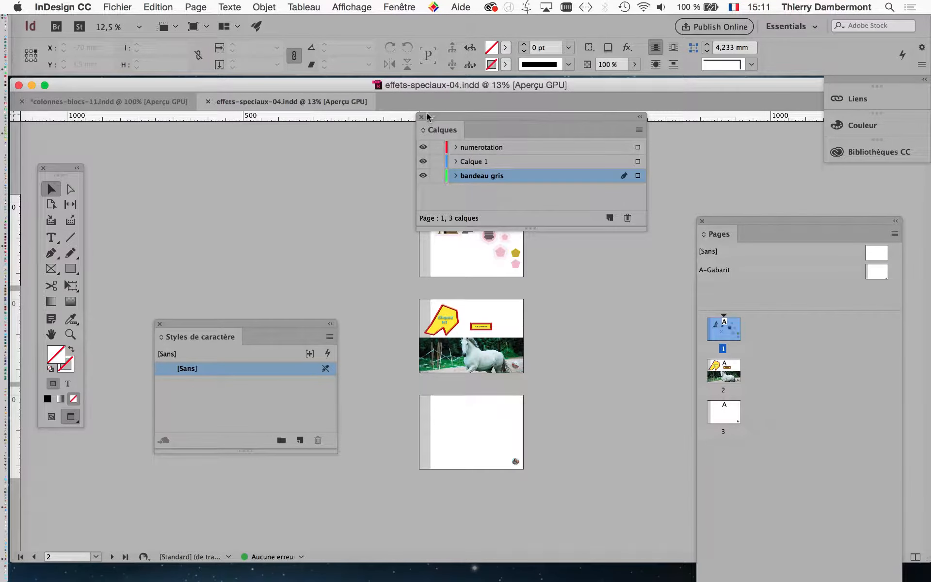
{"action": "left_click_drag", "start_coordinate": [427, 116], "coordinate": [238, 149]}
{"action": "left_click", "coordinate": [238, 144]}
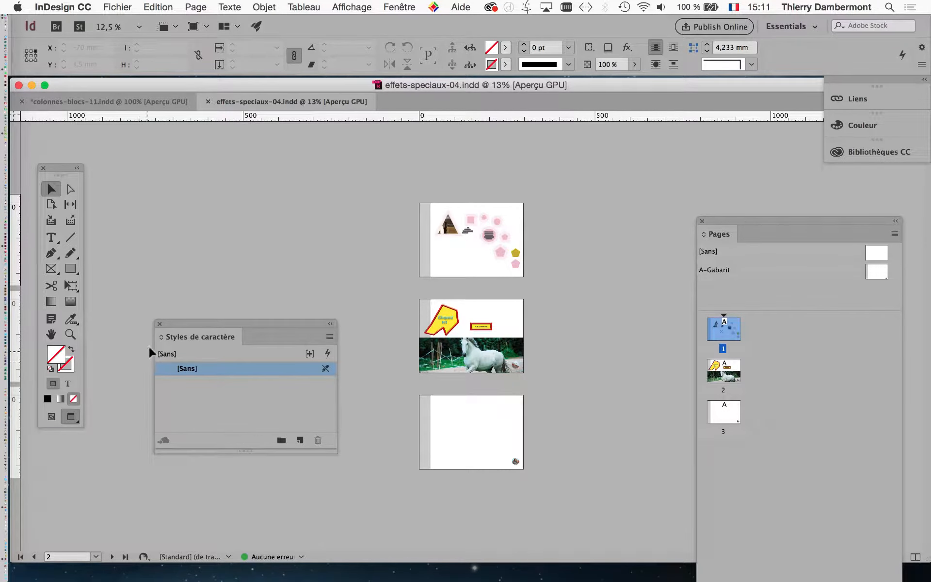
{"action": "left_click", "coordinate": [161, 323]}
Step: Display the A-Gabarit master of effets-speciaux-04.indd and copy its round horse badge containing the page number
{"action": "key", "text": "super+equal"}
{"action": "key", "text": "super+equal"}
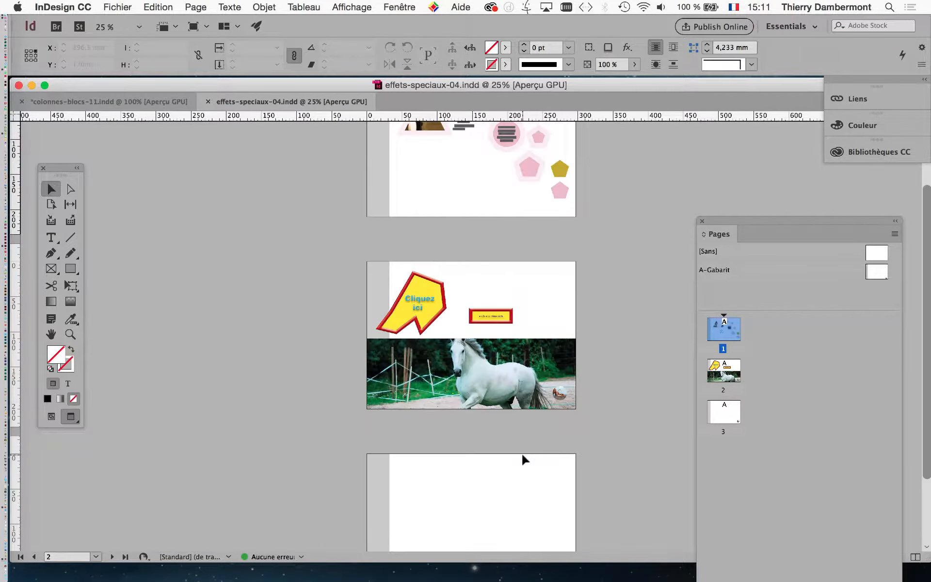
{"action": "key", "text": "shift+Page_Down"}
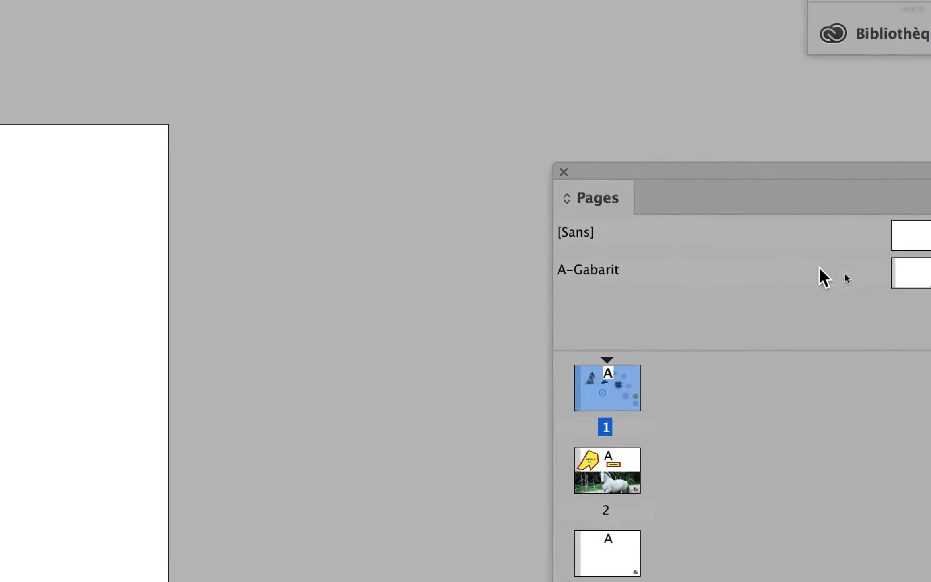
{"action": "left_click", "coordinate": [877, 274]}
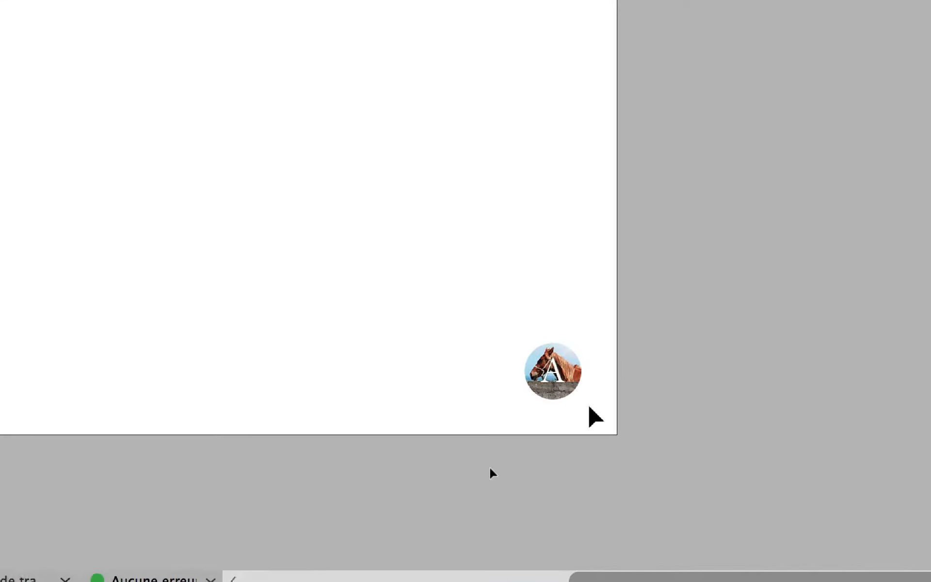
{"action": "left_click", "coordinate": [568, 385]}
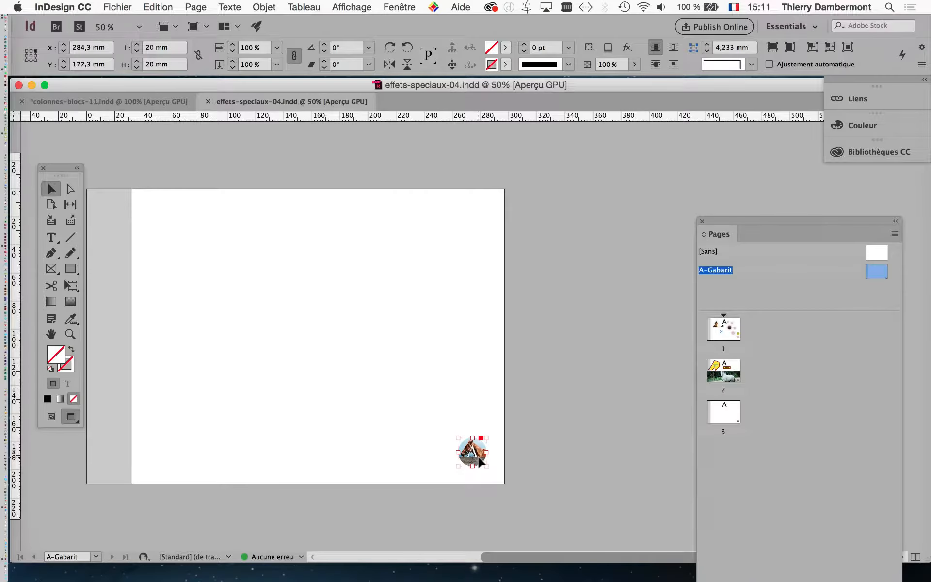
Step: Paste the round page-number badge onto the A-Gabarit master of colonnes-blocs-11.indd and place it at the left page's lower-left margin corner
{"action": "left_click", "coordinate": [114, 102]}
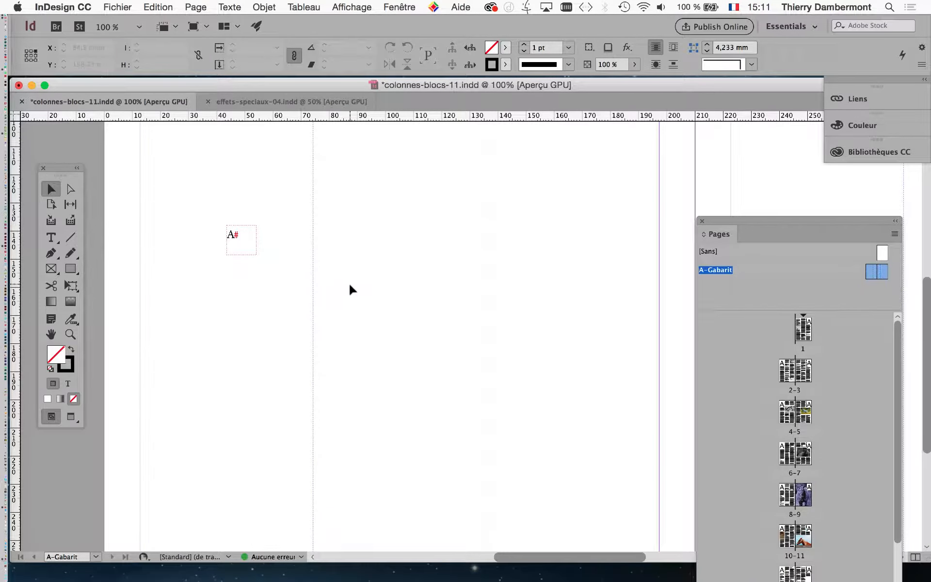
{"action": "scroll", "coordinate": [349, 285], "scroll_direction": "down", "scroll_amount": 2}
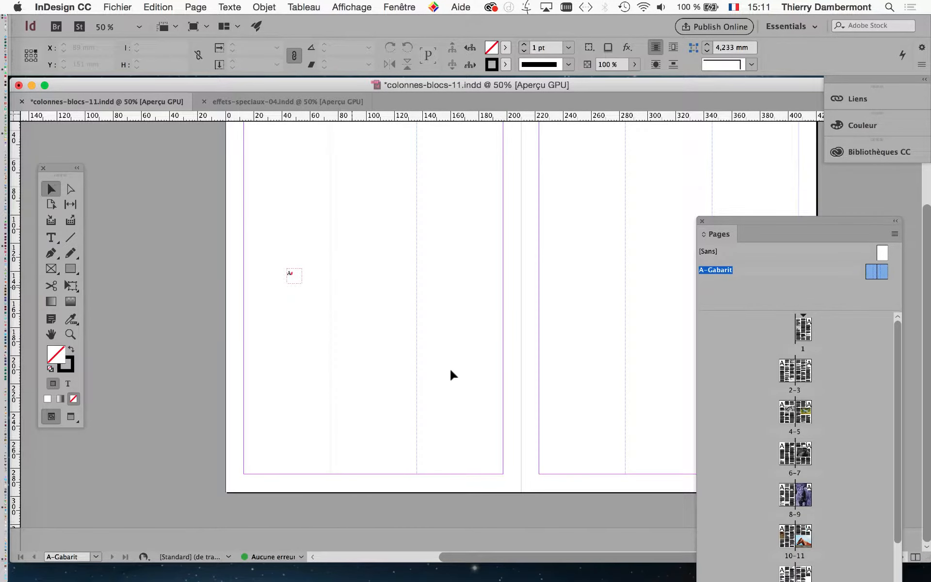
{"action": "key", "text": "super+v"}
{"action": "left_click_drag", "start_coordinate": [475, 327], "coordinate": [255, 463]}
Step: Examine how the page-number badge appears on spreads 4-5, 6-7 and 8-9
{"action": "double_click", "coordinate": [795, 412]}
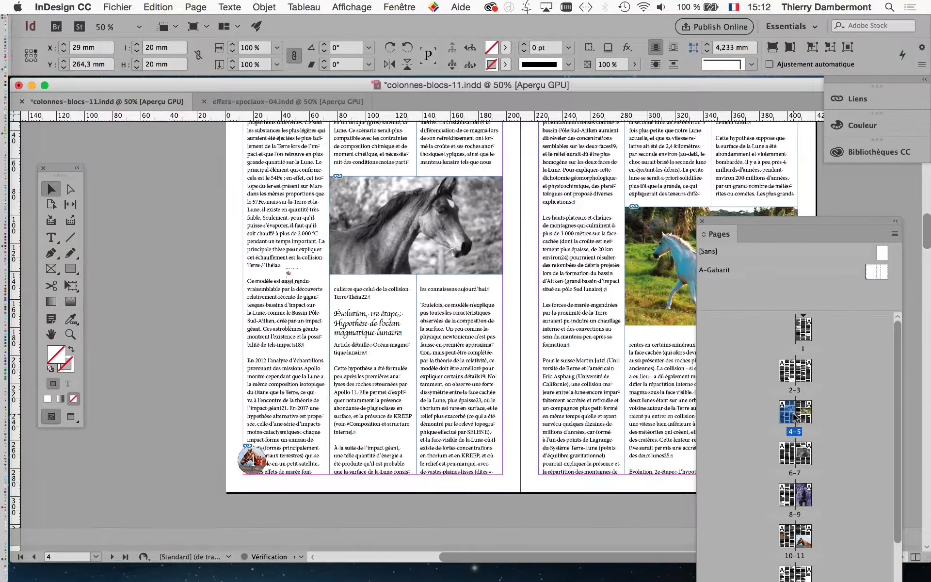
{"action": "double_click", "coordinate": [790, 454]}
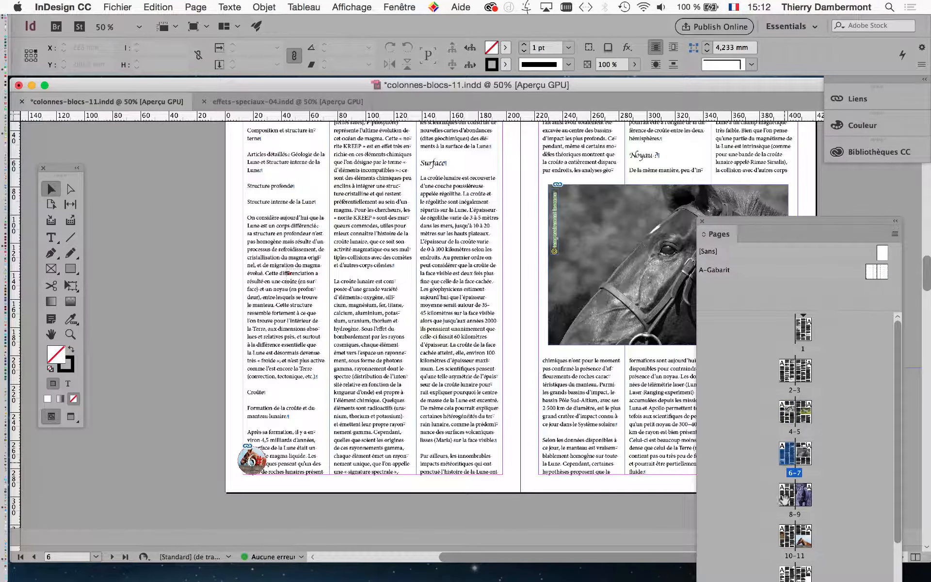
{"action": "double_click", "coordinate": [789, 495]}
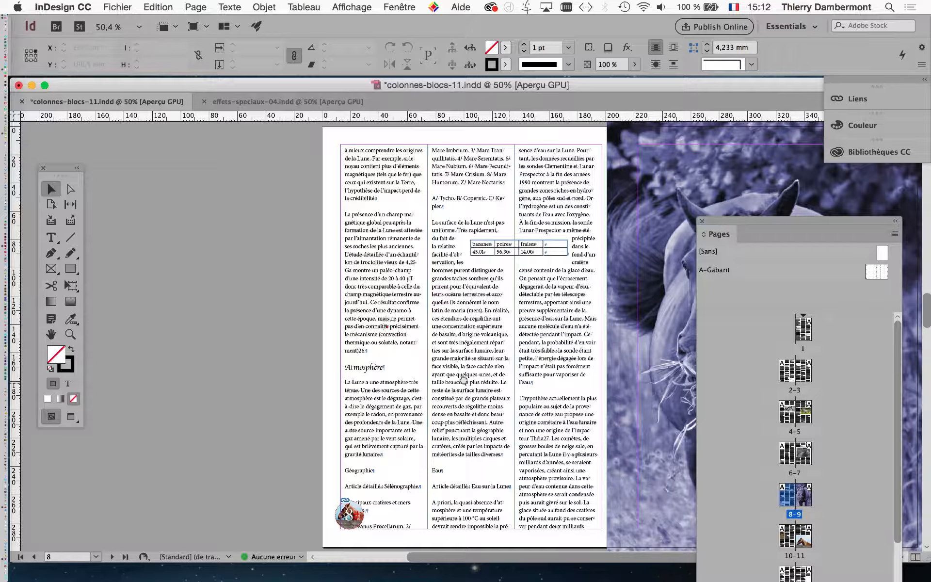
{"action": "scroll", "coordinate": [463, 381], "scroll_direction": "right", "scroll_amount": 8}
{"action": "scroll", "coordinate": [463, 381], "scroll_direction": "down", "scroll_amount": 2}
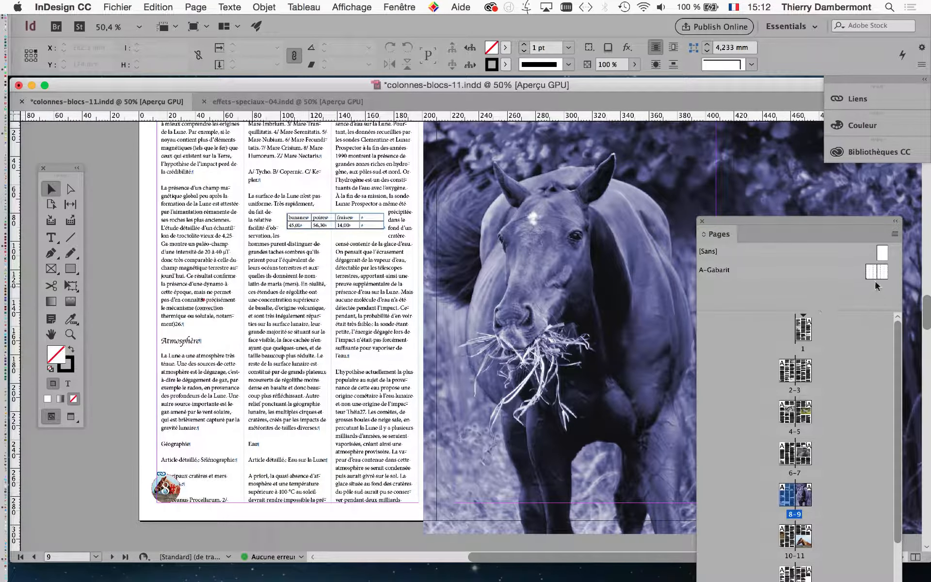
Step: Return to the A-Gabarit master and delete the pasted round page-number badge
{"action": "double_click", "coordinate": [873, 274]}
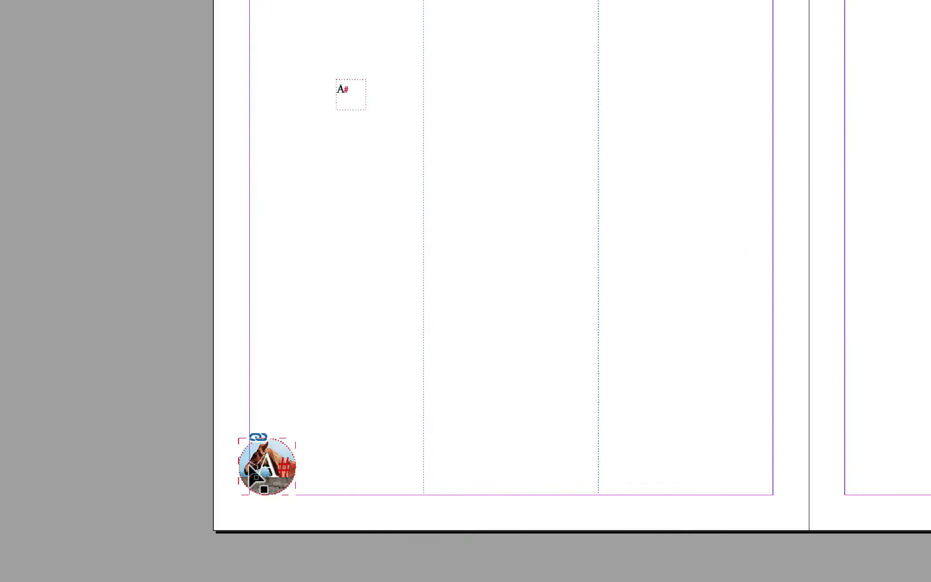
{"action": "left_click", "coordinate": [250, 465]}
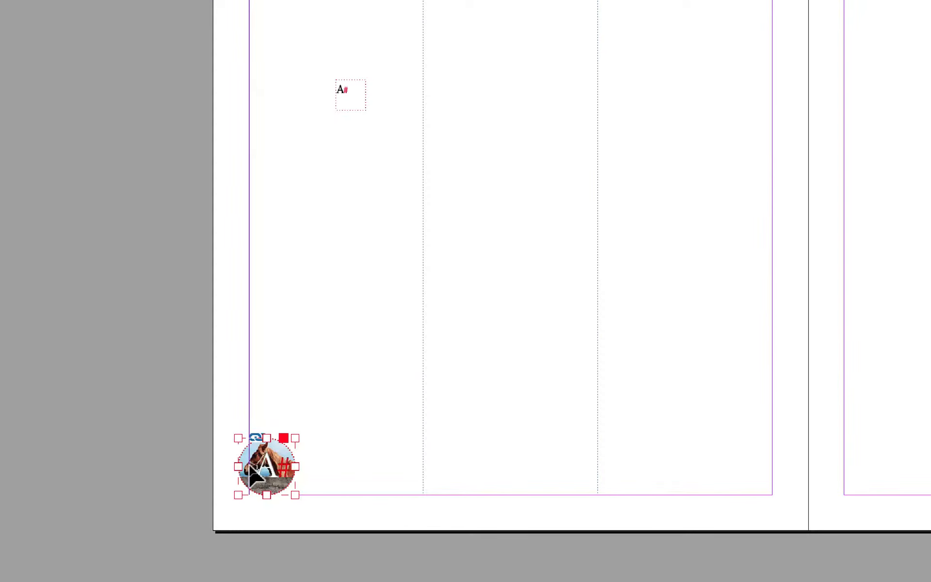
{"action": "key", "text": "Delete"}
Step: Move the small page-number text frame on the master's left page to about 30 mm from the page's left edge
{"action": "scroll", "coordinate": [339, 92], "scroll_direction": "up", "scroll_amount": 2}
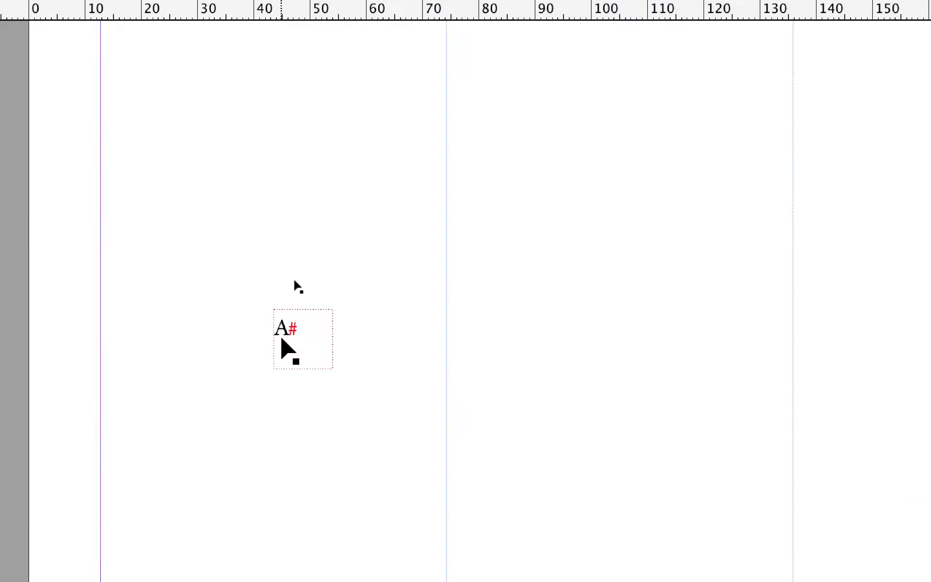
{"action": "left_click", "coordinate": [340, 92]}
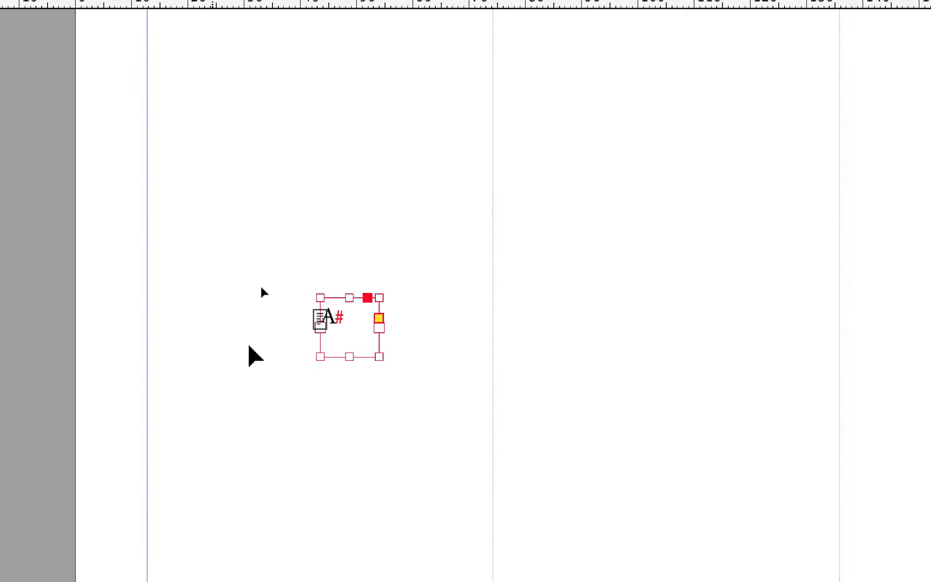
{"action": "left_click_drag", "start_coordinate": [341, 324], "coordinate": [257, 356]}
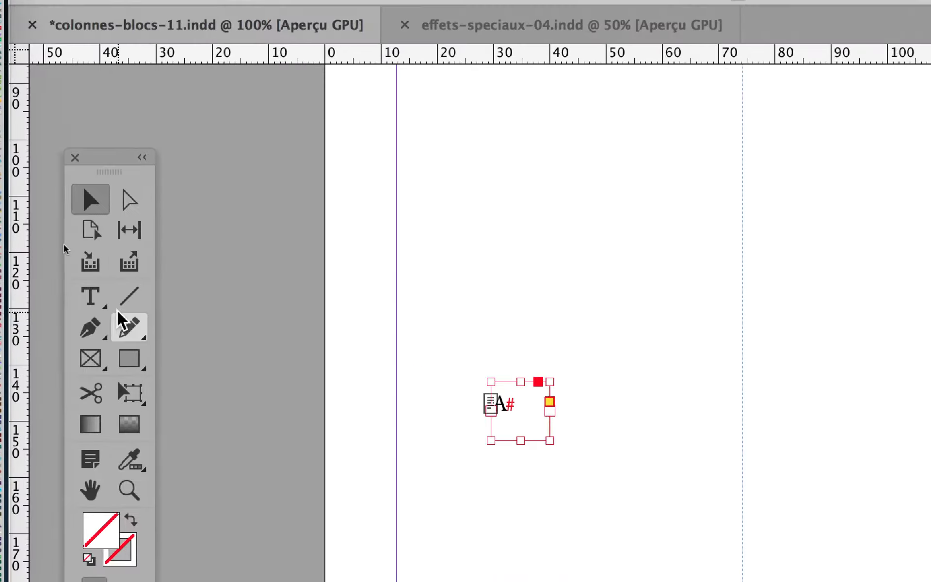
Step: Centre the page-number marker horizontally in its text frame using the paragraph alignment settings
{"action": "left_click", "coordinate": [91, 297]}
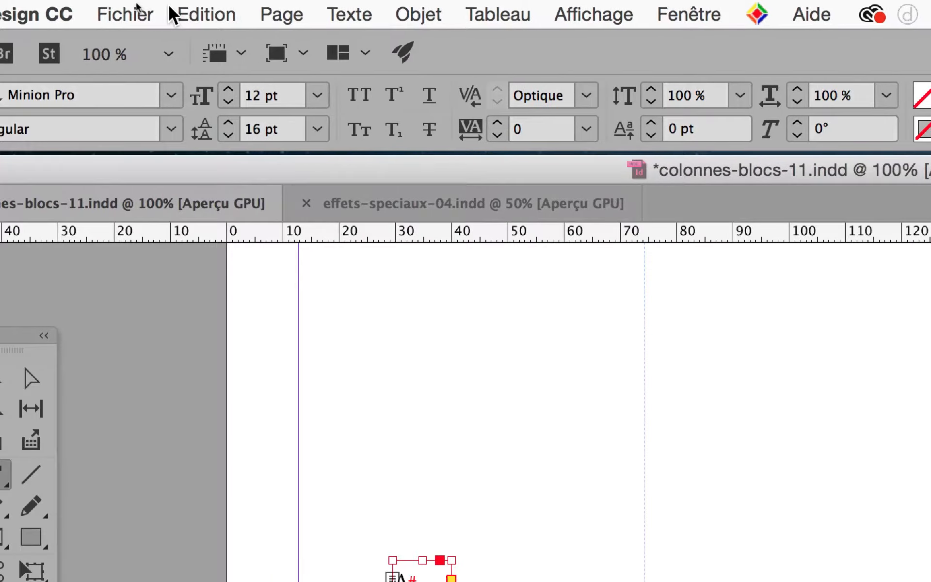
{"action": "left_click", "coordinate": [281, 14]}
{"action": "mouse_move", "coordinate": [349, 15]}
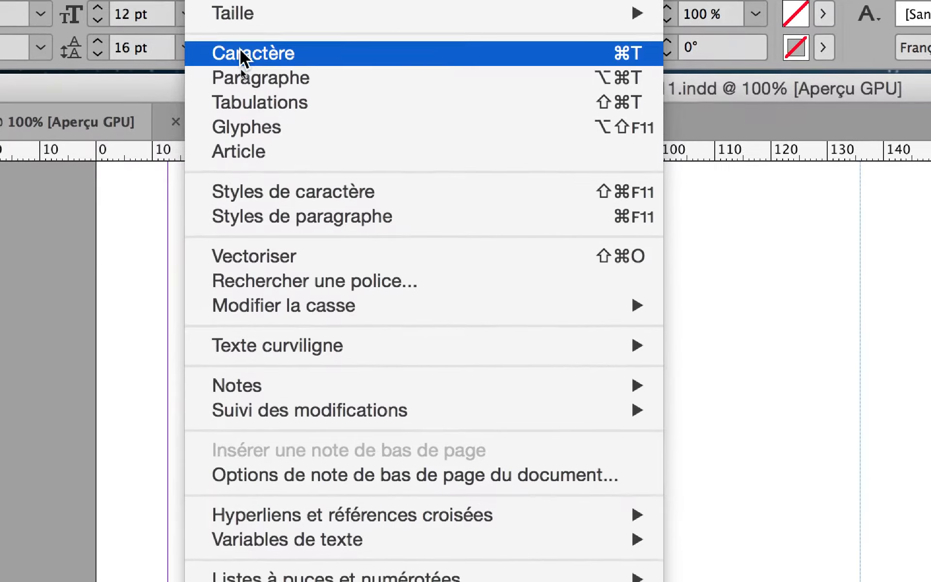
{"action": "left_click", "coordinate": [240, 49]}
{"action": "key", "text": "t"}
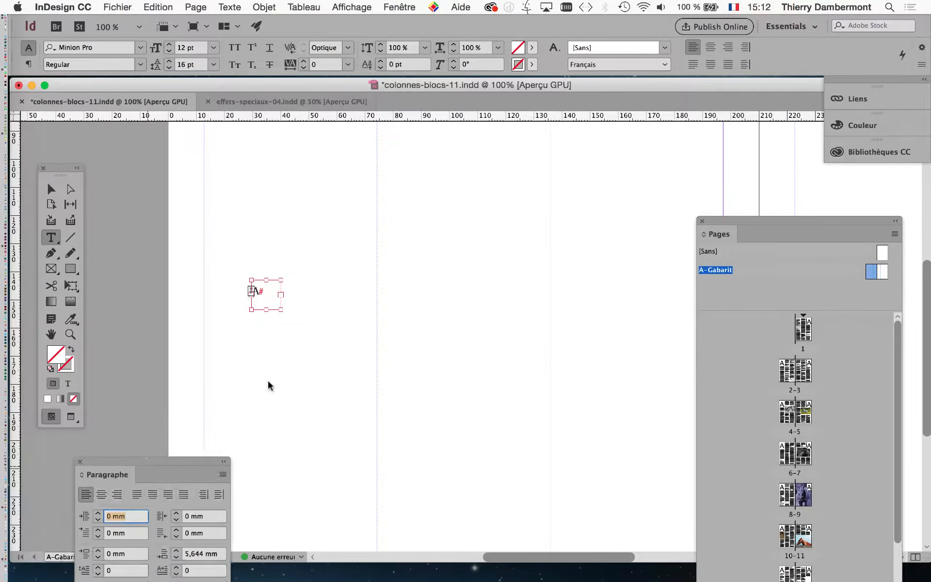
{"action": "left_click_drag", "start_coordinate": [150, 467], "coordinate": [383, 248]}
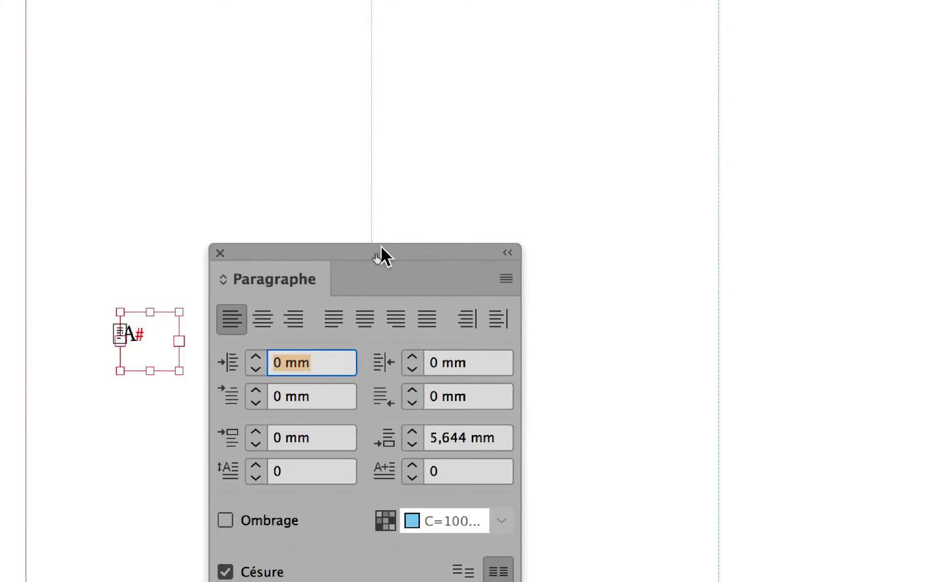
{"action": "left_click", "coordinate": [300, 302]}
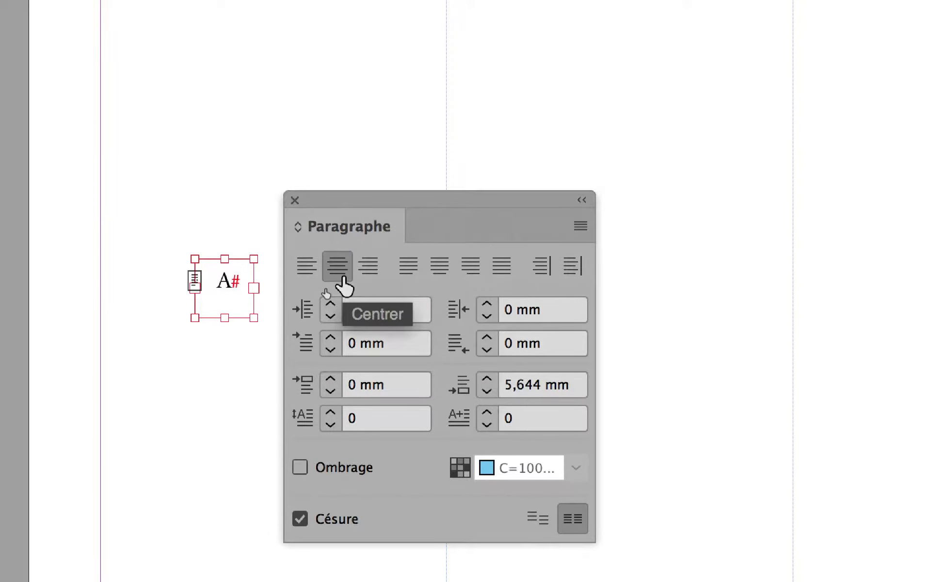
Step: Set the page-number text frame's vertical alignment to Centrer
{"action": "key", "text": "super+b"}
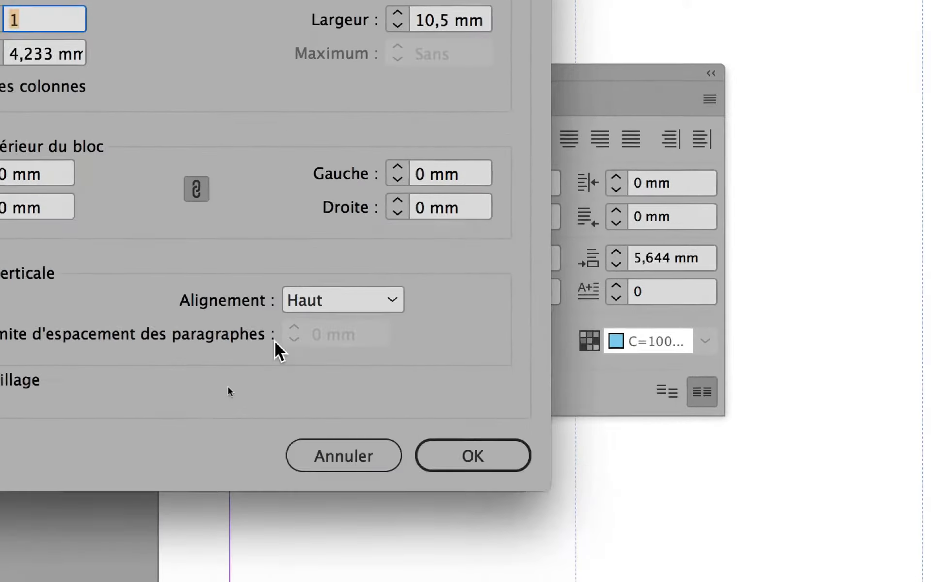
{"action": "left_click", "coordinate": [316, 305]}
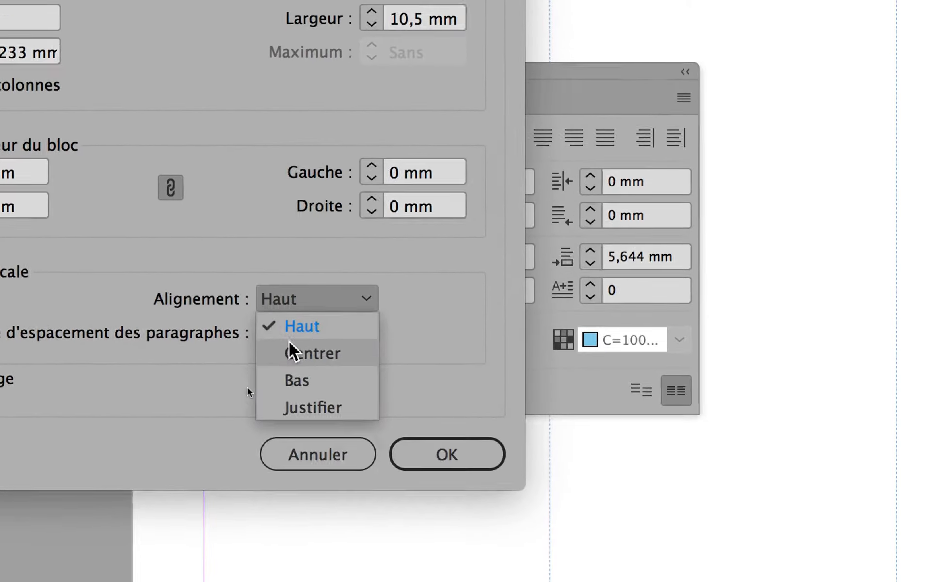
{"action": "left_click", "coordinate": [306, 345]}
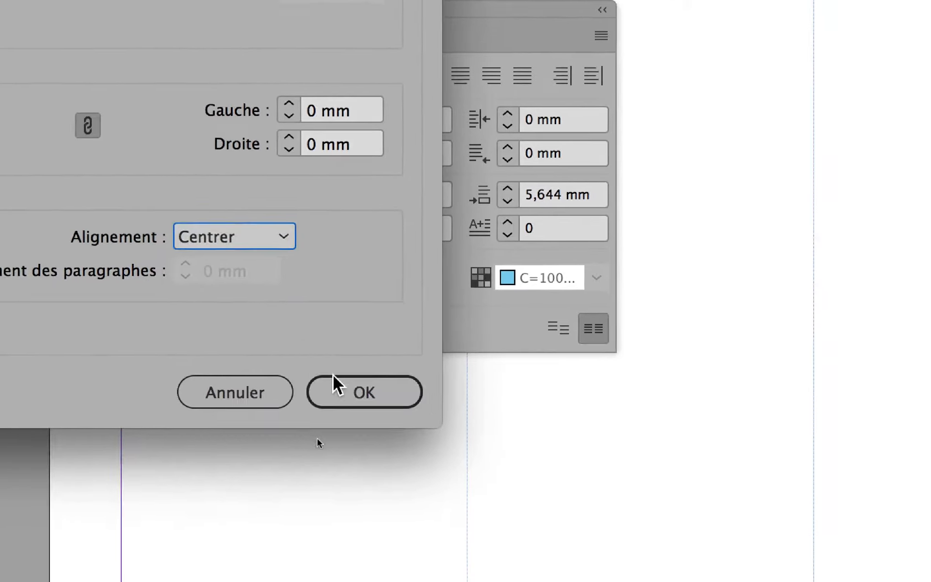
{"action": "left_click", "coordinate": [385, 442]}
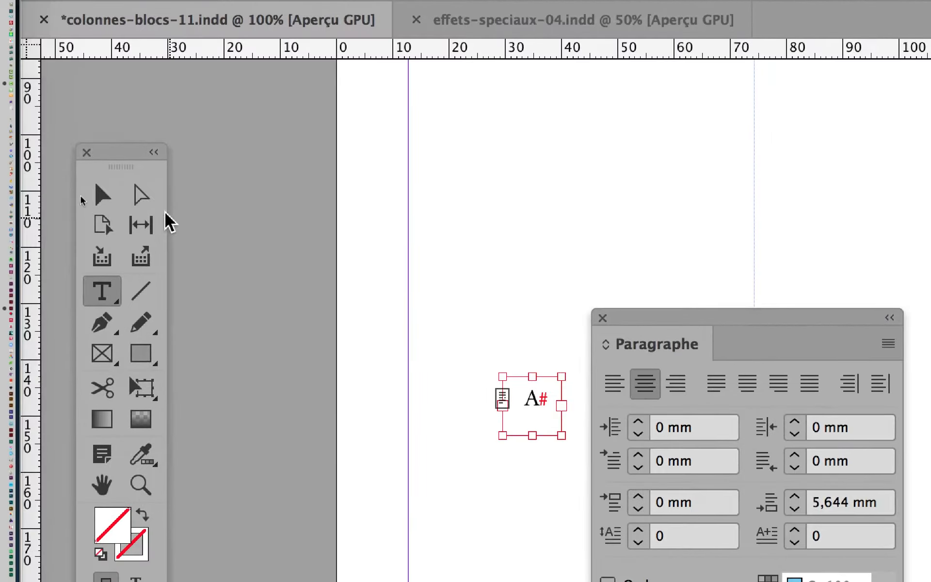
Step: Move the page-number frame slightly up the page and check its Centrer vertical alignment in the text frame options
{"action": "left_click", "coordinate": [106, 208]}
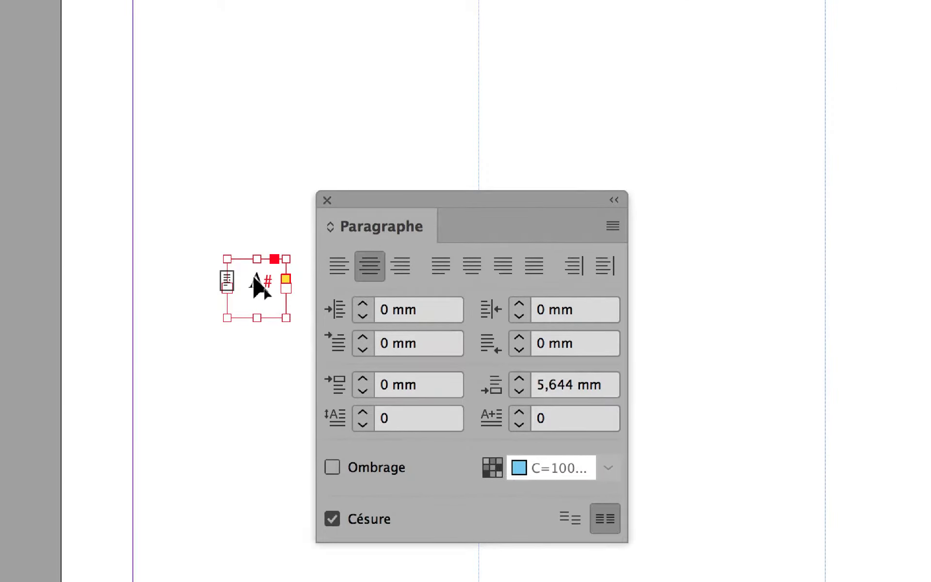
{"action": "left_click_drag", "start_coordinate": [535, 415], "coordinate": [512, 344]}
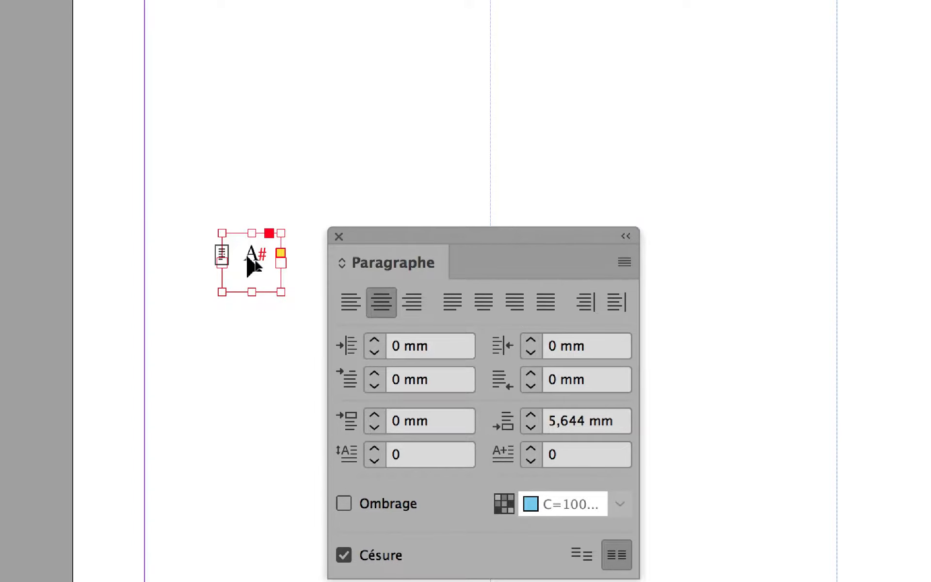
{"action": "key", "text": "super+b"}
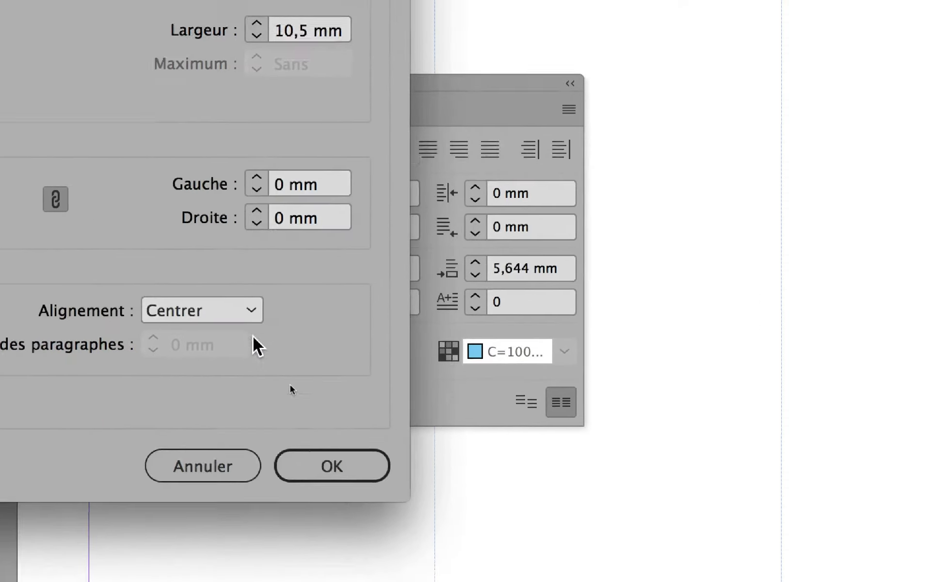
{"action": "left_click", "coordinate": [363, 477]}
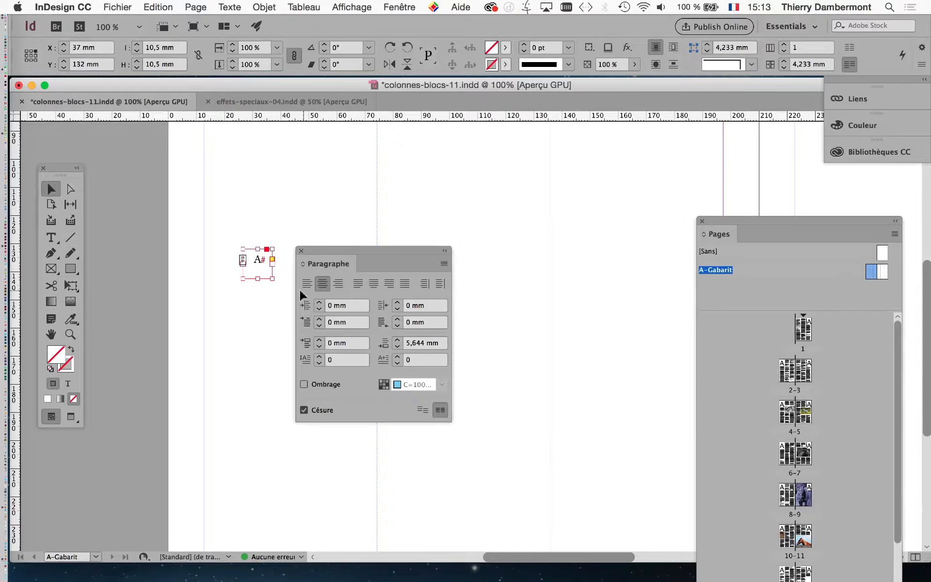
Step: Move the page-number frame up and down the page to test the vertical centring of its marker
{"action": "scroll", "coordinate": [258, 271], "scroll_direction": "up", "scroll_amount": 2}
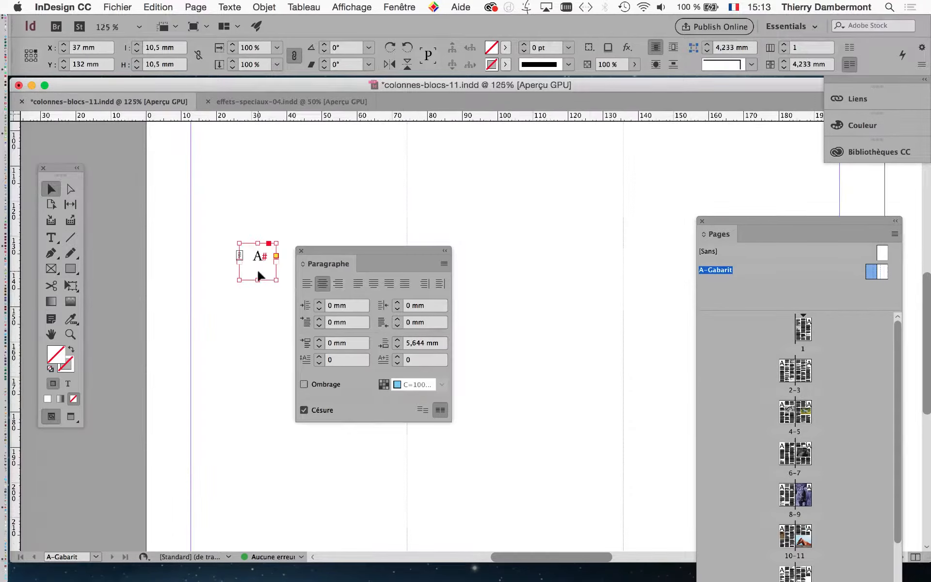
{"action": "left_click_drag", "start_coordinate": [256, 260], "coordinate": [261, 149]}
{"action": "left_click_drag", "start_coordinate": [258, 198], "coordinate": [251, 312]}
{"action": "left_click_drag", "start_coordinate": [256, 241], "coordinate": [258, 264]}
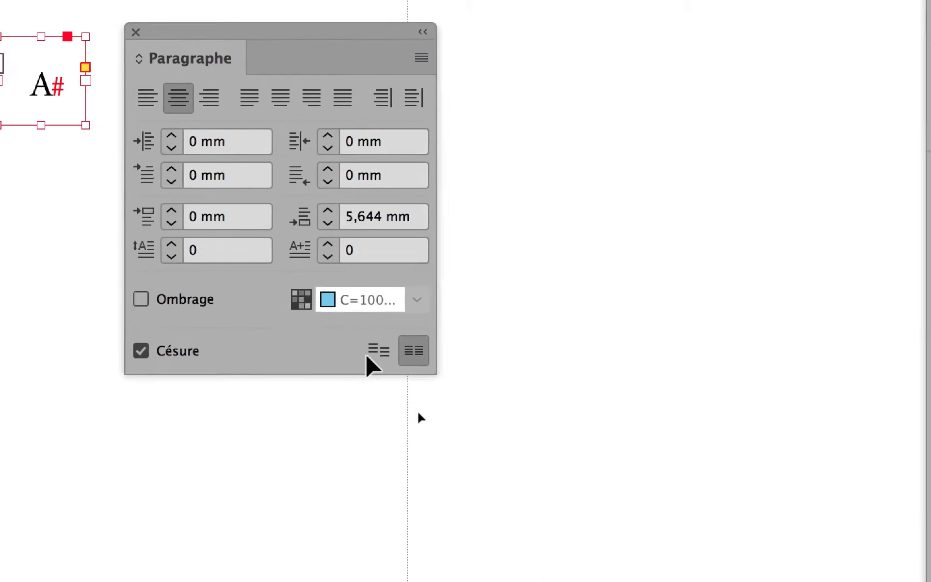
Step: Turn off baseline-grid alignment for the page-number paragraph in the Paragraphe settings
{"action": "left_click_drag", "start_coordinate": [361, 238], "coordinate": [189, 161]}
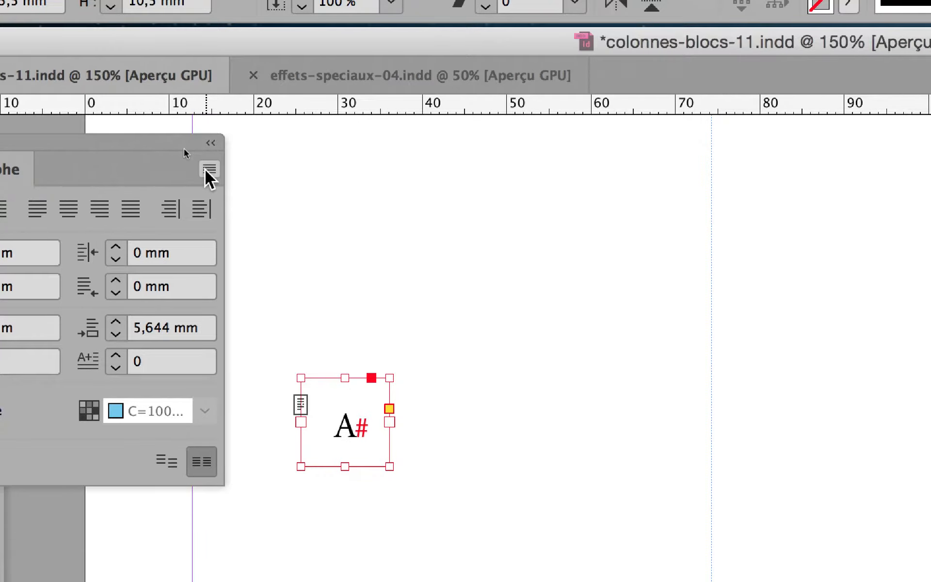
{"action": "left_click", "coordinate": [207, 170]}
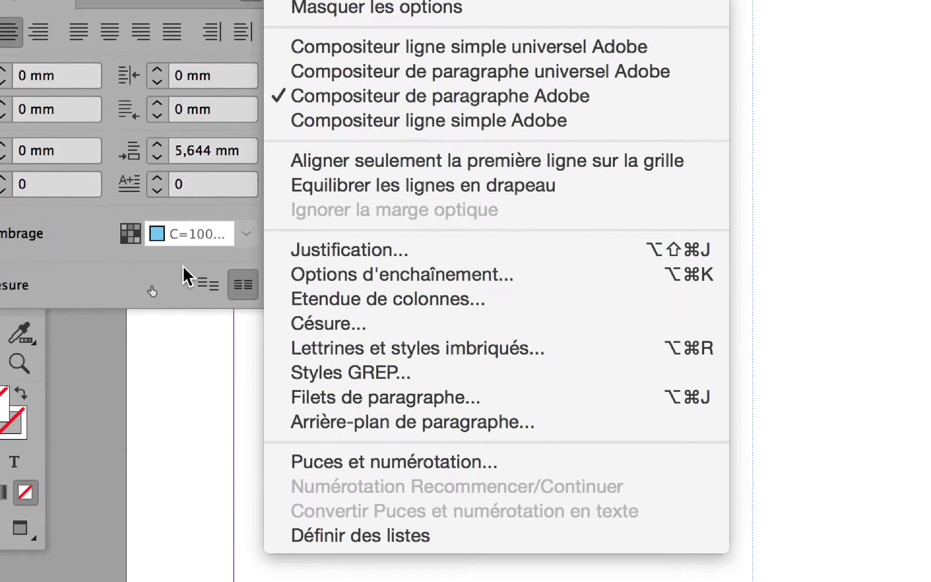
{"action": "left_click", "coordinate": [184, 267]}
{"action": "left_click", "coordinate": [208, 284]}
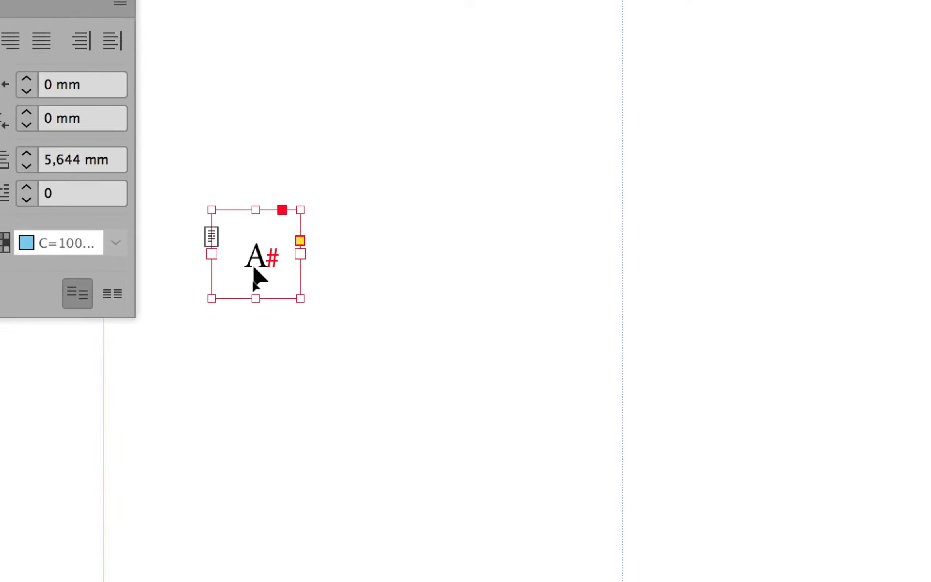
Step: Move the page-number frame vertically and compare the marker's centring with baseline-grid alignment off
{"action": "left_click_drag", "start_coordinate": [254, 269], "coordinate": [255, 350]}
{"action": "left_click", "coordinate": [250, 217]}
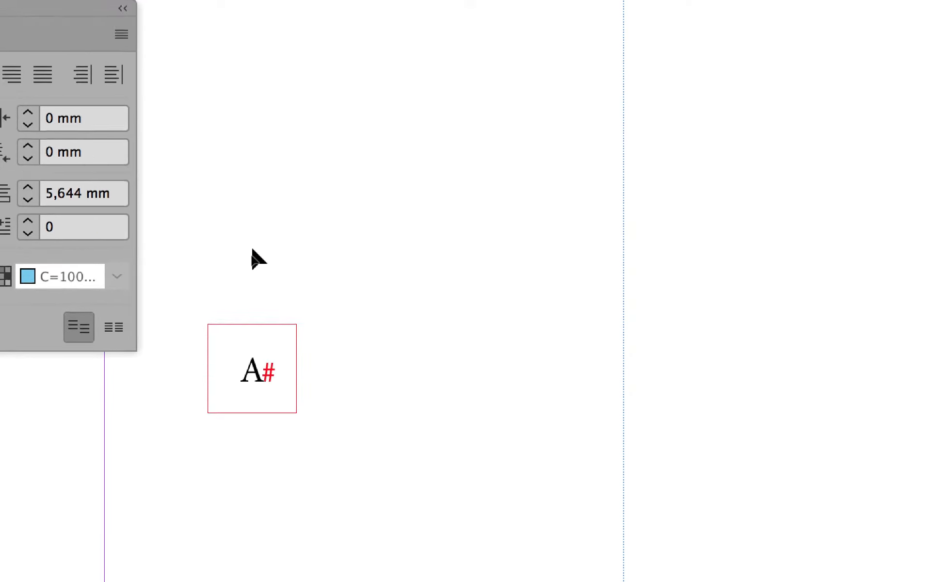
{"action": "key", "text": "ctrl+z"}
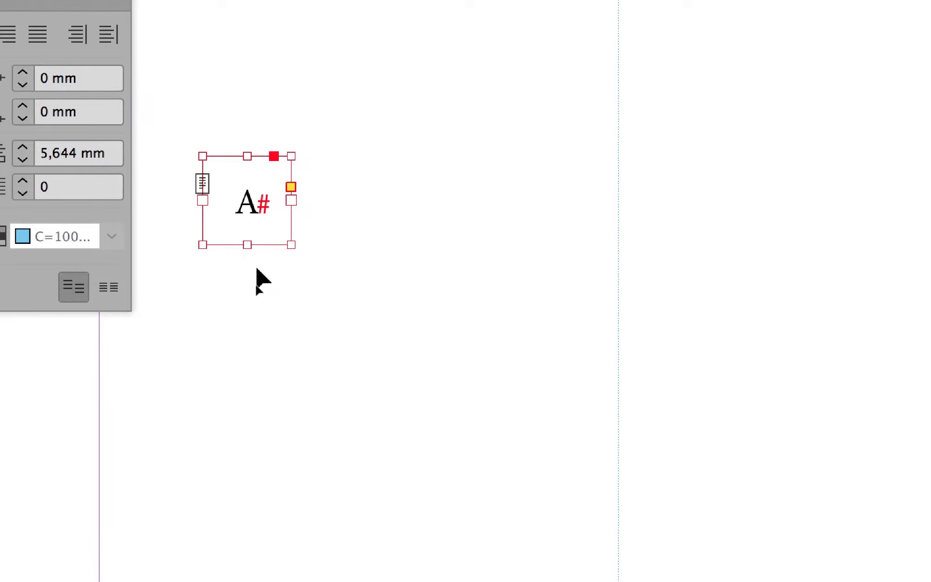
{"action": "left_click", "coordinate": [257, 269]}
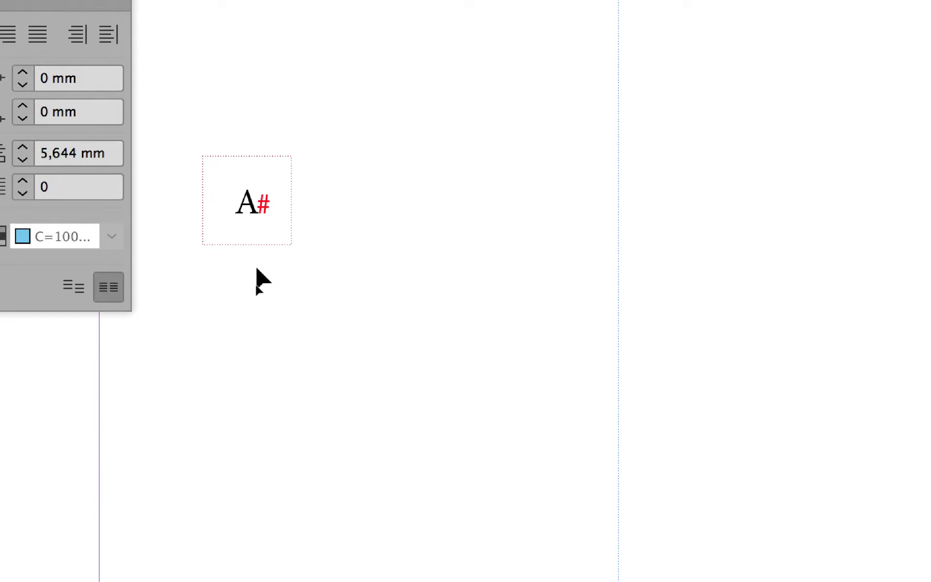
{"action": "left_click", "coordinate": [249, 235]}
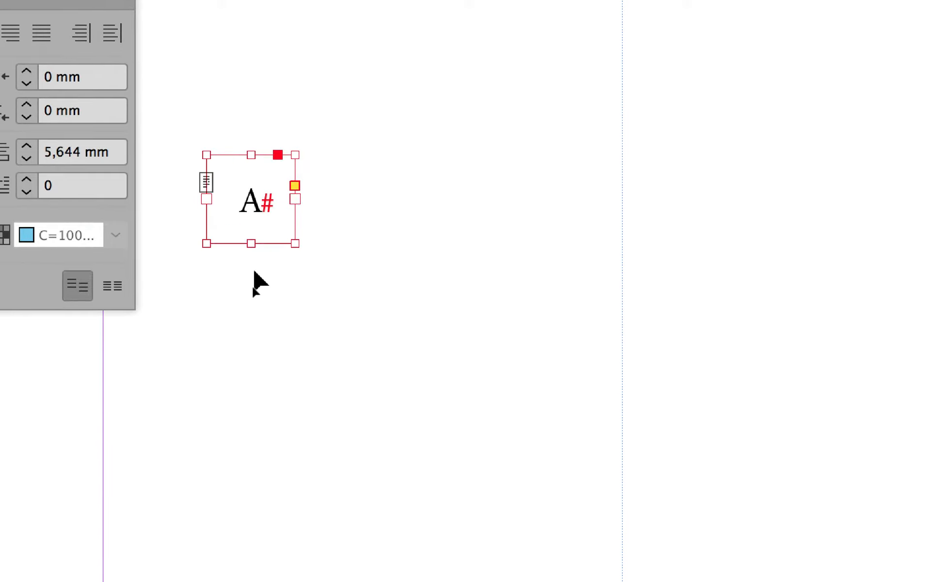
{"action": "left_click", "coordinate": [253, 291]}
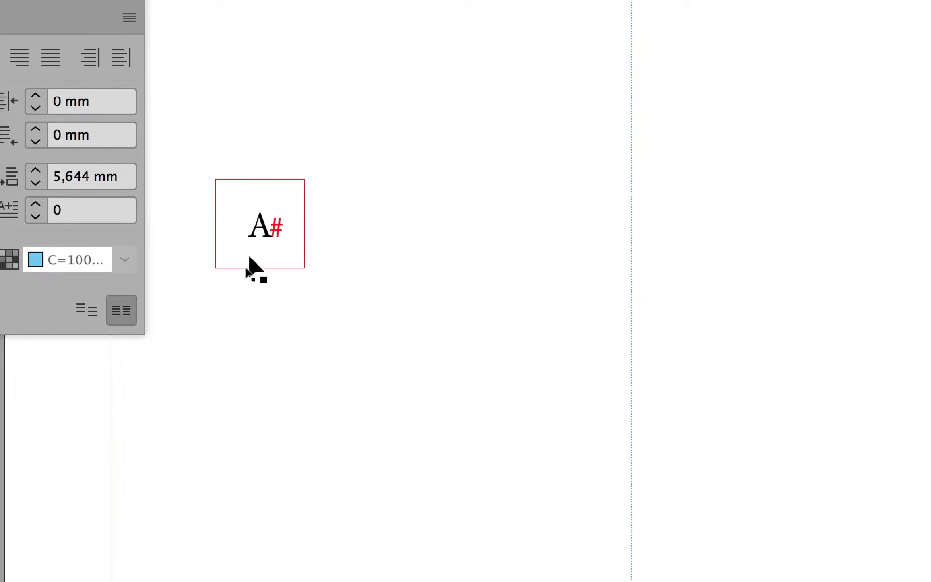
Step: Resize the page-number text frame to about 7,4 × 7,4 mm and close the Paragraphe settings
{"action": "left_click", "coordinate": [249, 259]}
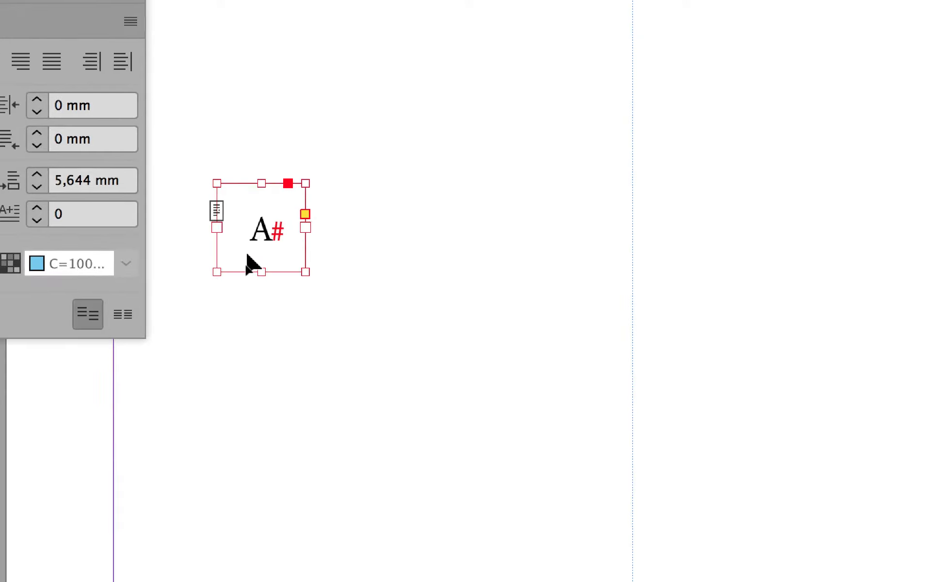
{"action": "left_click_drag", "start_coordinate": [215, 268], "coordinate": [256, 242]}
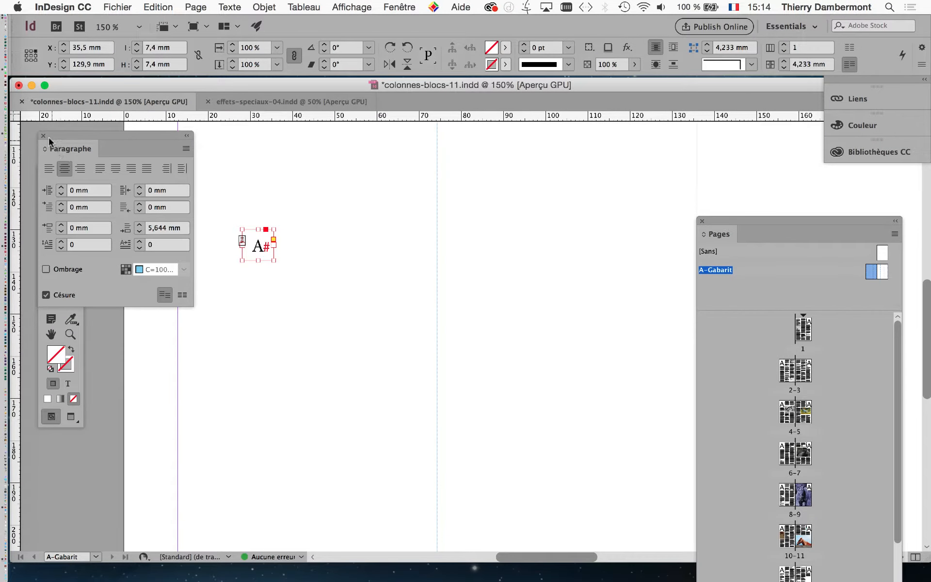
{"action": "left_click", "coordinate": [43, 136]}
Step: Move the page-number frame into the lower-left corner of the left master page's margins
{"action": "scroll", "coordinate": [338, 289], "scroll_direction": "down", "scroll_amount": 3}
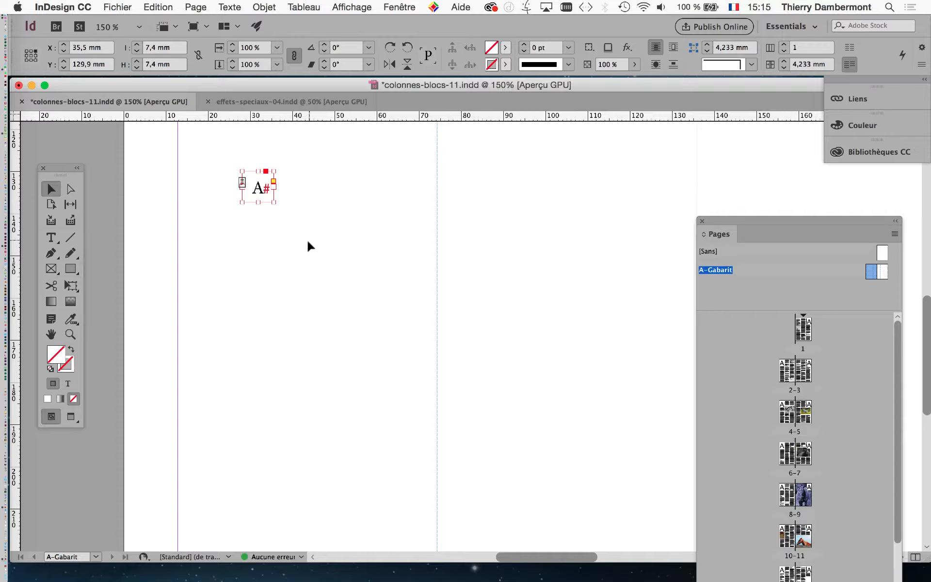
{"action": "key", "text": "super+minus"}
{"action": "scroll", "coordinate": [306, 250], "scroll_direction": "down", "scroll_amount": 4}
{"action": "key", "text": "super+minus"}
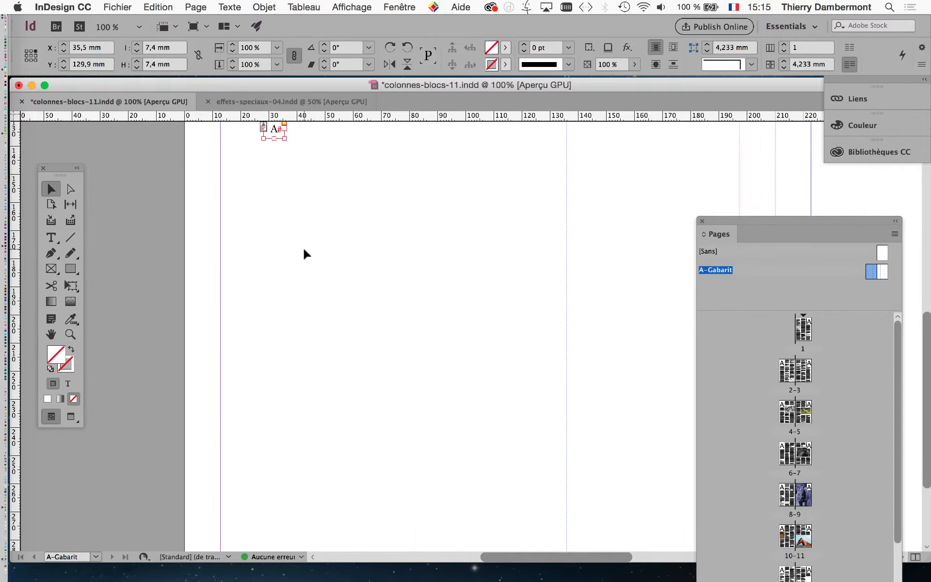
{"action": "key", "text": "super+minus"}
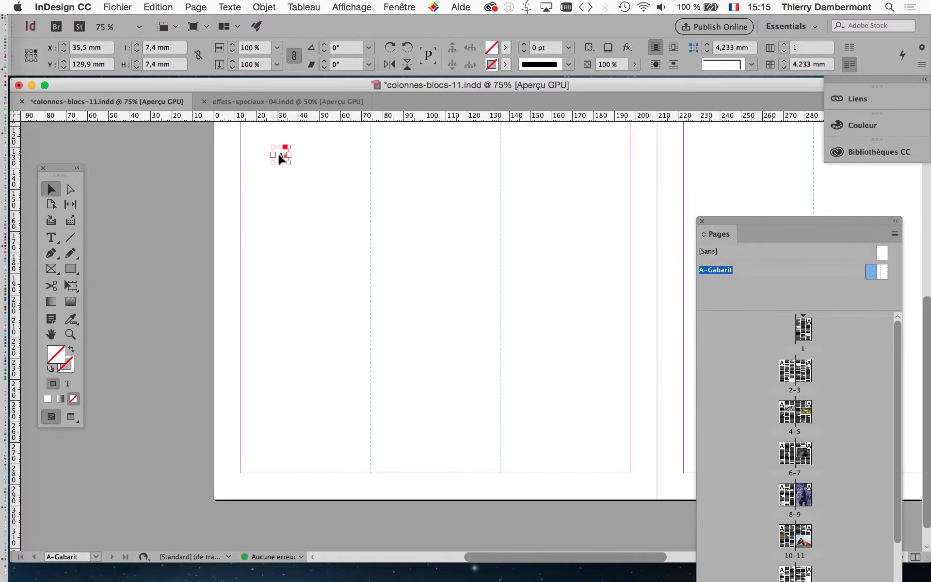
{"action": "left_click_drag", "start_coordinate": [280, 158], "coordinate": [246, 469]}
{"action": "key", "text": "super+equal"}
{"action": "key", "text": "super+equal"}
{"action": "key", "text": "super+equal"}
{"action": "key", "text": "super+equal"}
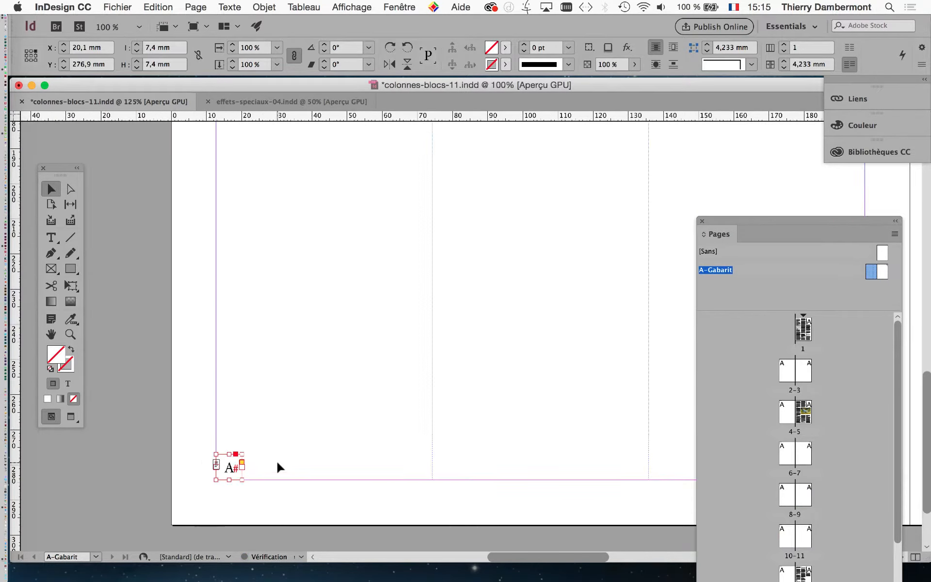
{"action": "key", "text": "super+equal"}
{"action": "mouse_move", "coordinate": [171, 473]}
{"action": "left_mouse_down"}
{"action": "mouse_move", "coordinate": [192, 451]}
{"action": "mouse_move", "coordinate": [167, 474]}
{"action": "left_mouse_up"}
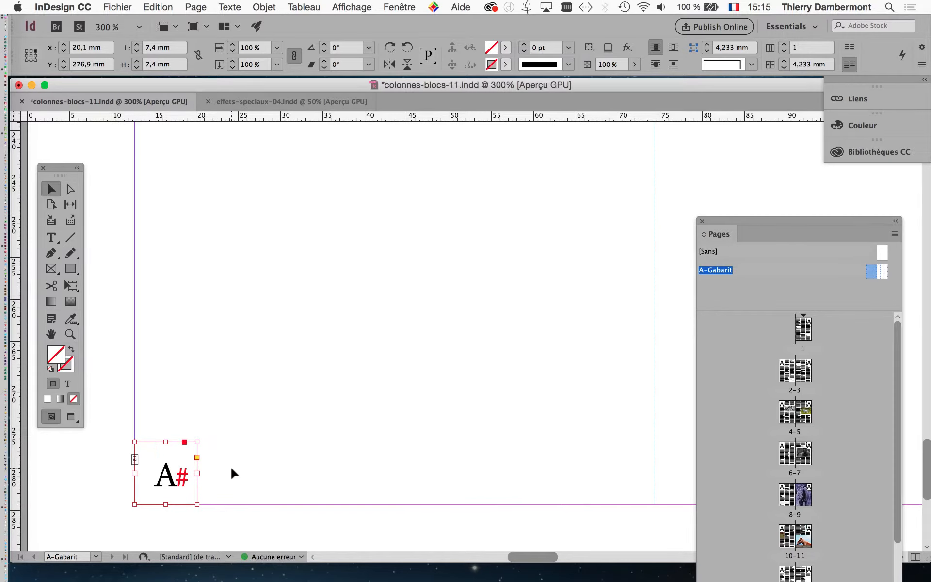
Step: Paste a copy of the page-number frame and move it onto the right master page, near its bottom margin
{"action": "scroll", "coordinate": [425, 325], "scroll_direction": "down", "scroll_amount": 1}
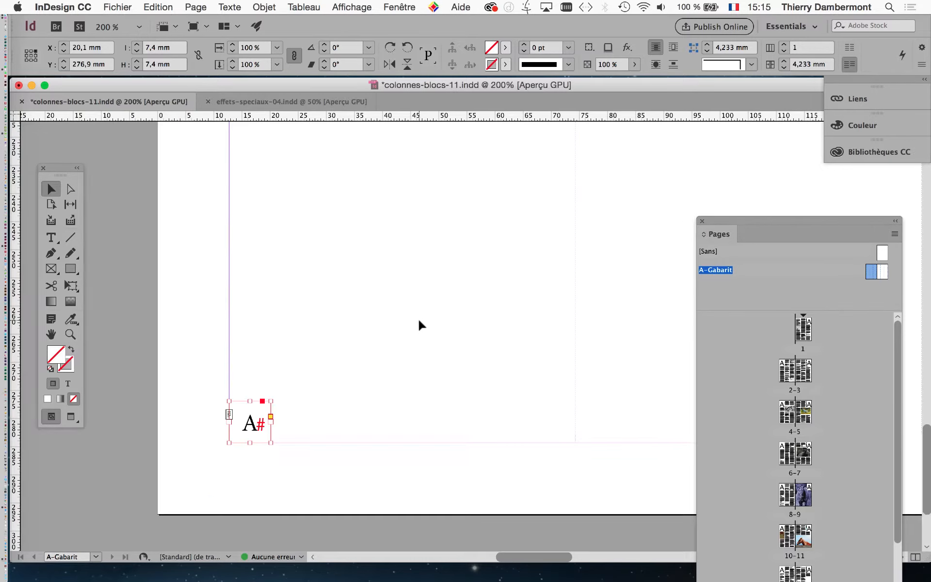
{"action": "key", "text": "super+v"}
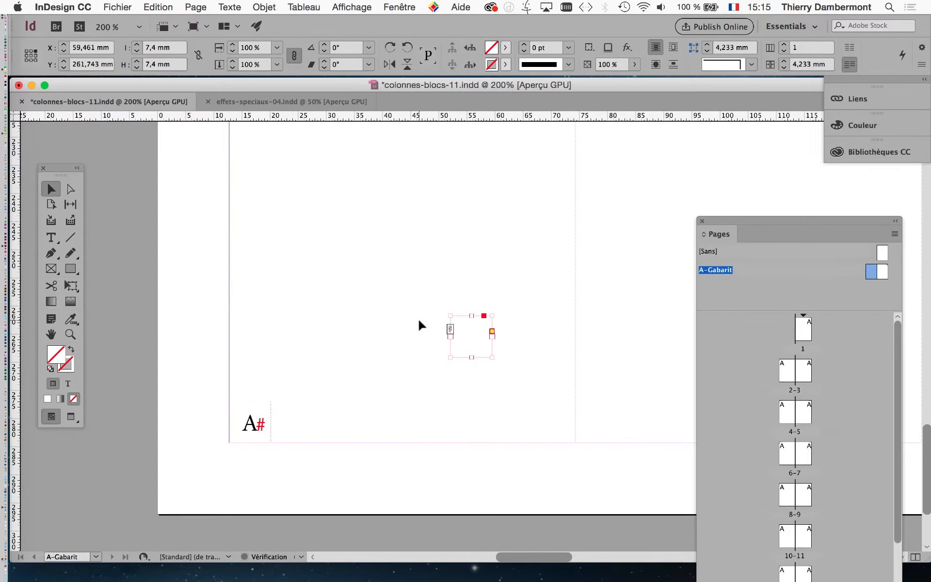
{"action": "scroll", "coordinate": [478, 337], "scroll_direction": "down", "scroll_amount": 1}
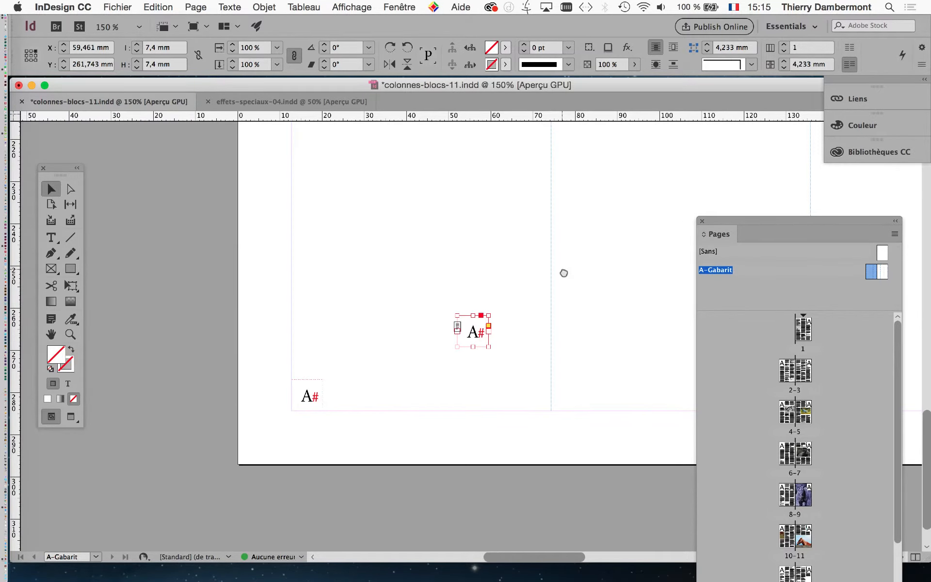
{"action": "scroll", "coordinate": [563, 273], "scroll_direction": "right", "scroll_amount": 10}
{"action": "scroll", "coordinate": [564, 273], "scroll_direction": "down", "scroll_amount": 2}
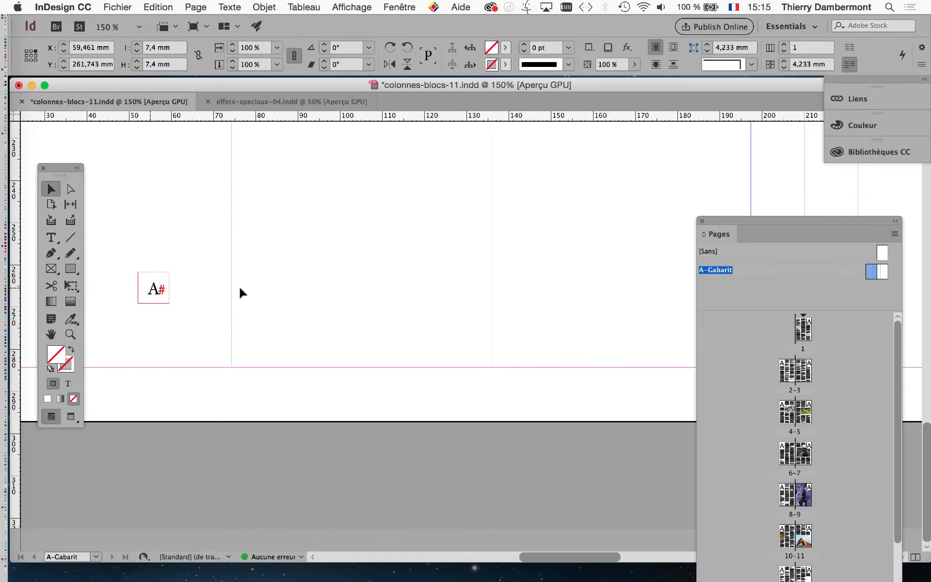
{"action": "left_click_drag", "start_coordinate": [153, 289], "coordinate": [502, 310]}
{"action": "key", "text": "super+minus"}
{"action": "key", "text": "super+minus"}
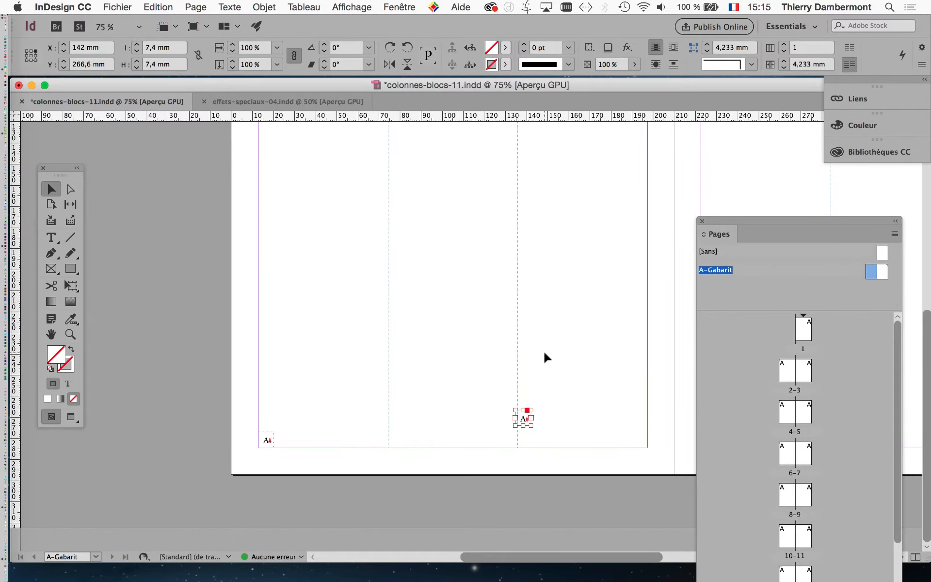
{"action": "scroll", "coordinate": [440, 297], "scroll_direction": "right", "scroll_amount": 10}
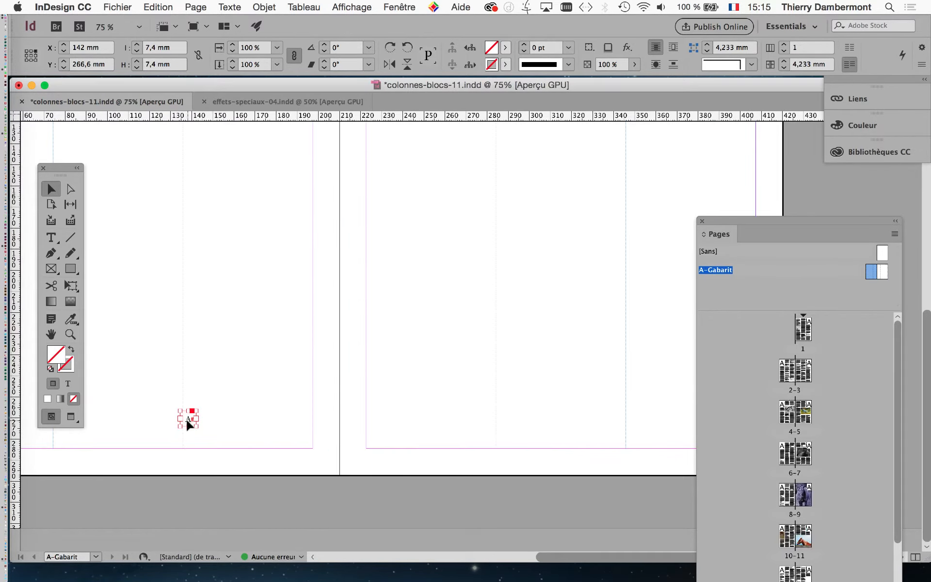
{"action": "left_click_drag", "start_coordinate": [188, 422], "coordinate": [528, 429]}
Step: Place the copied page-number frame in the lower-right corner of the right page's margins and deselect it
{"action": "scroll", "coordinate": [596, 401], "scroll_direction": "right", "scroll_amount": 10}
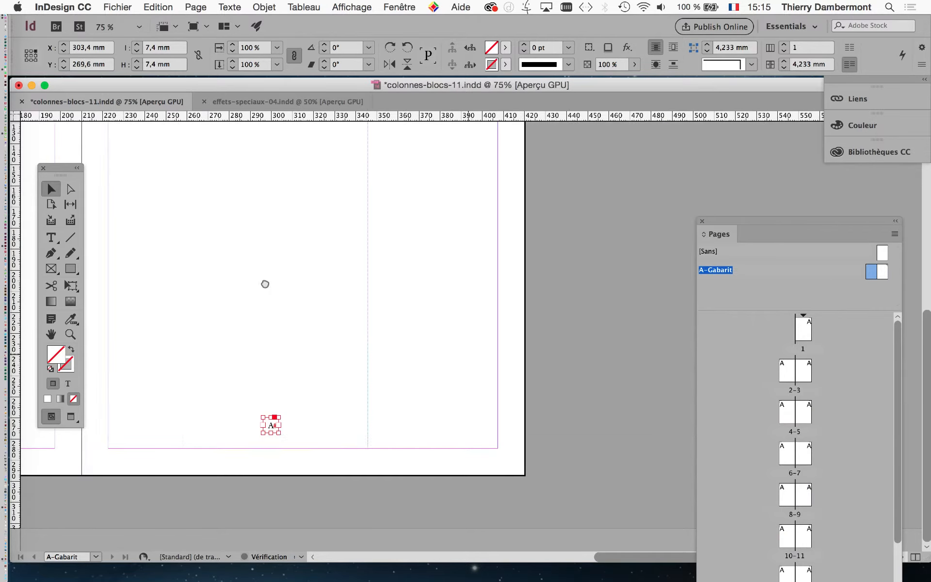
{"action": "left_click_drag", "start_coordinate": [179, 428], "coordinate": [391, 445]}
{"action": "scroll", "coordinate": [403, 441], "scroll_direction": "up", "scroll_amount": 4}
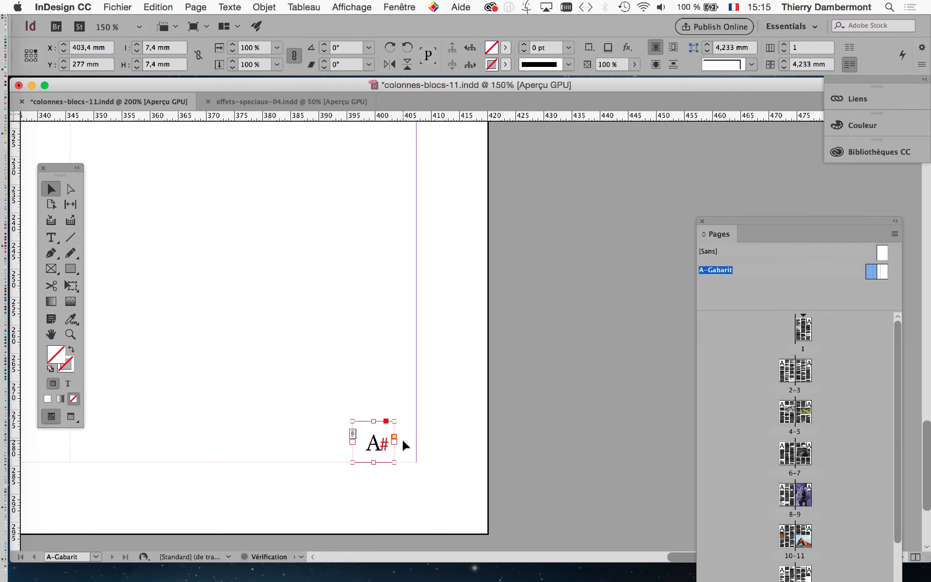
{"action": "left_click_drag", "start_coordinate": [372, 446], "coordinate": [395, 447]}
{"action": "scroll", "coordinate": [343, 426], "scroll_direction": "down", "scroll_amount": 4}
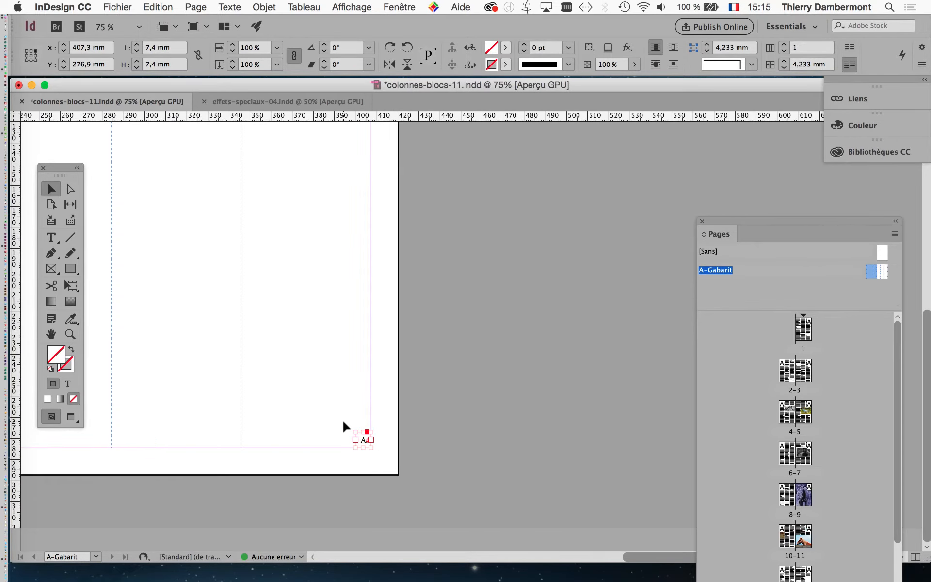
{"action": "scroll", "coordinate": [343, 427], "scroll_direction": "down", "scroll_amount": 1}
{"action": "left_click_drag", "start_coordinate": [266, 404], "coordinate": [522, 351]}
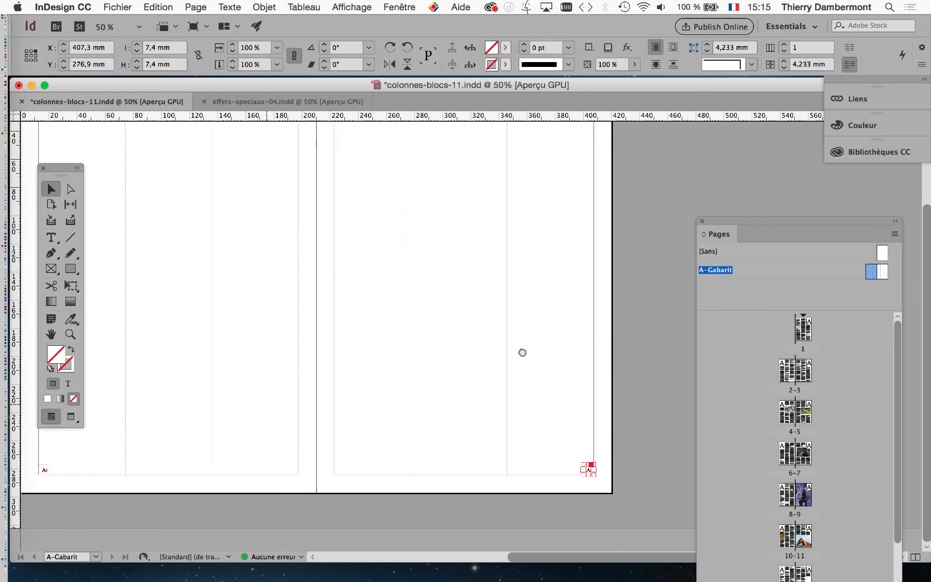
{"action": "left_click_drag", "start_coordinate": [359, 388], "coordinate": [384, 388]}
{"action": "left_click", "coordinate": [284, 493]}
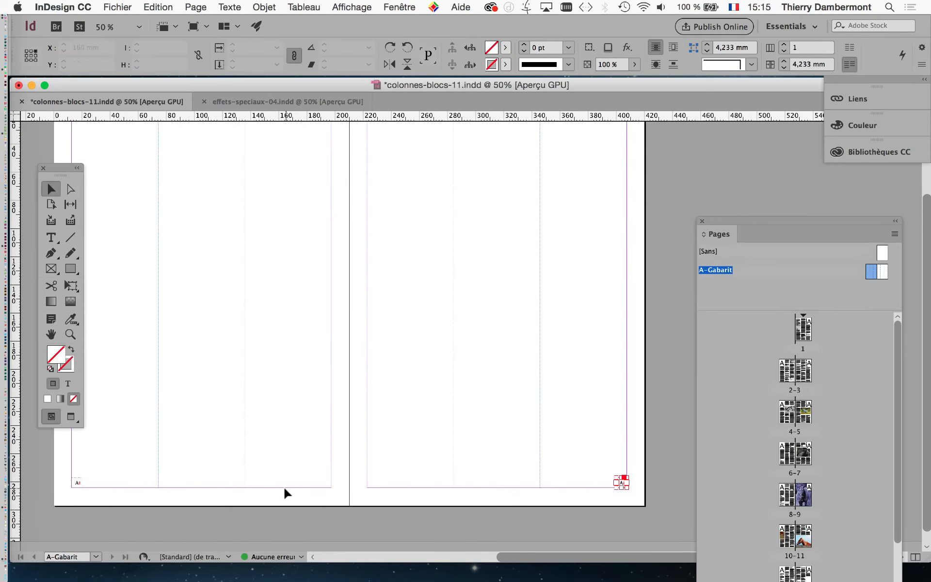